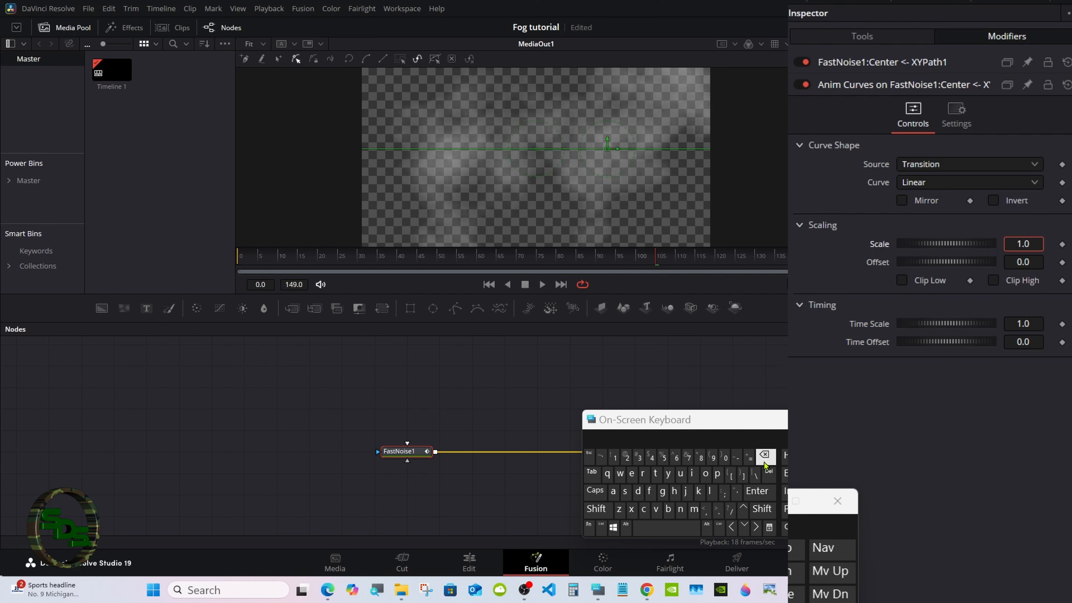
- Set the Anim Curves Scale to 0.5 with the on-screen keyboard
click(764, 456)
click(717, 510)
click(663, 457)
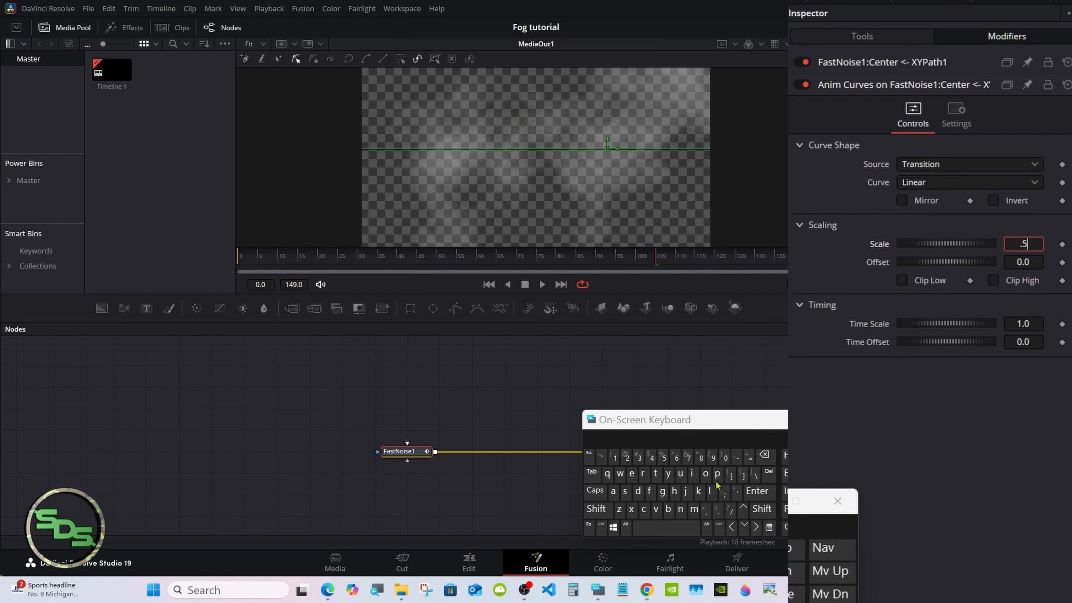
click(757, 490)
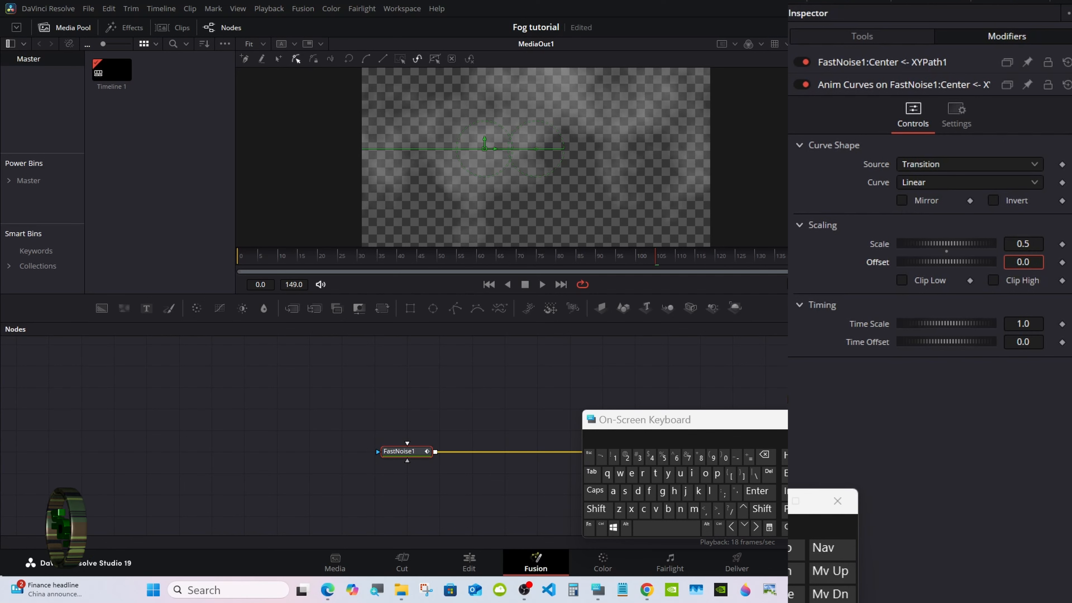
- Set the curve Offset to 0.25 and enlarge the fog preview
click(764, 455)
click(627, 458)
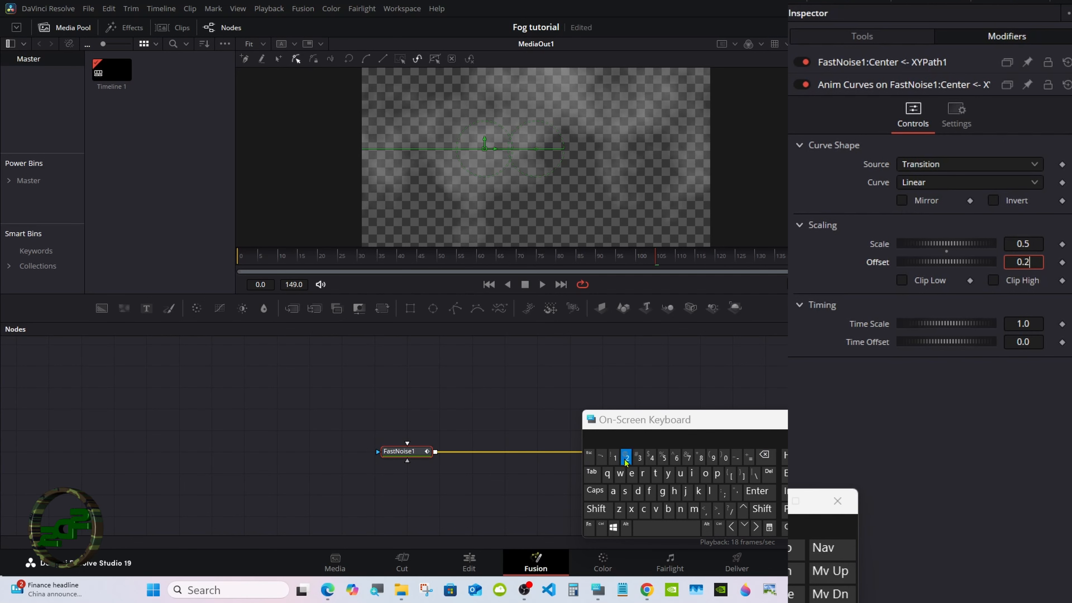
click(663, 457)
click(757, 491)
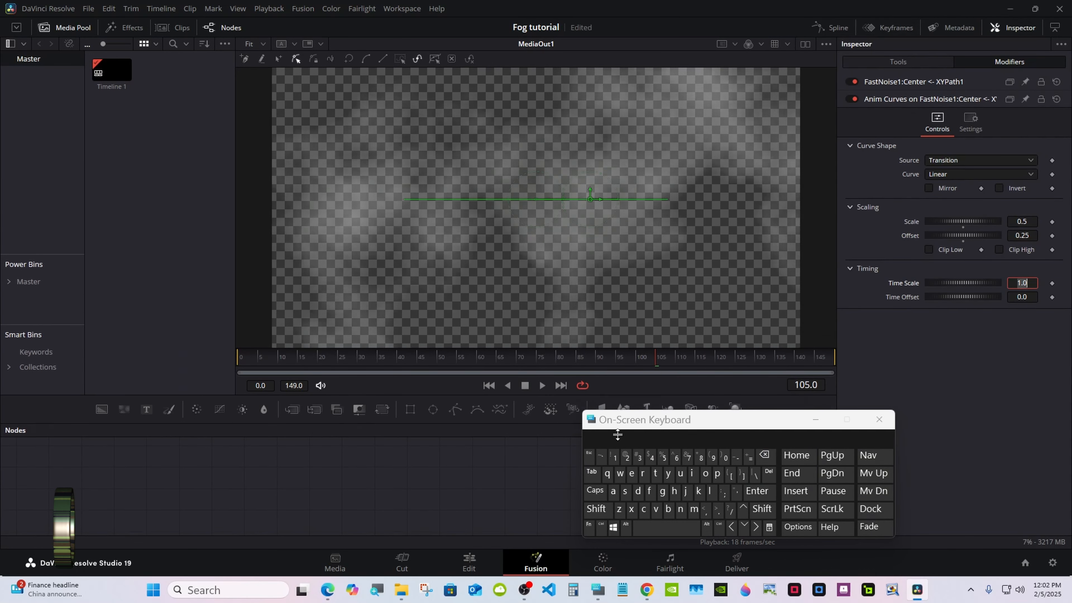
drag(617, 434, 617, 460)
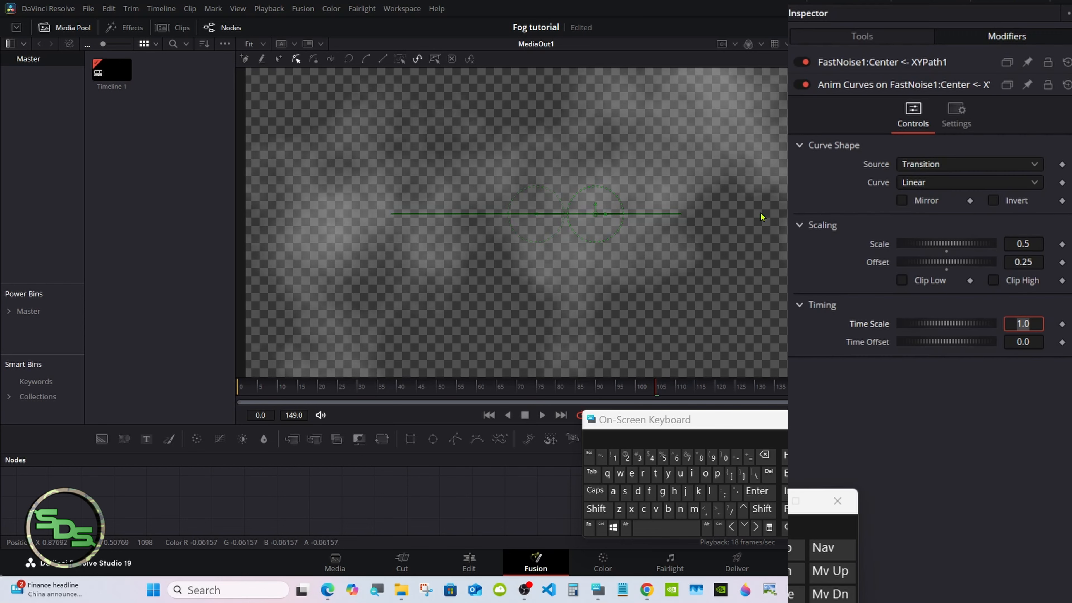
- Reset the Offset to 0.0, return to the first frame, and re-enter Offset 0.25
double_click(945, 271)
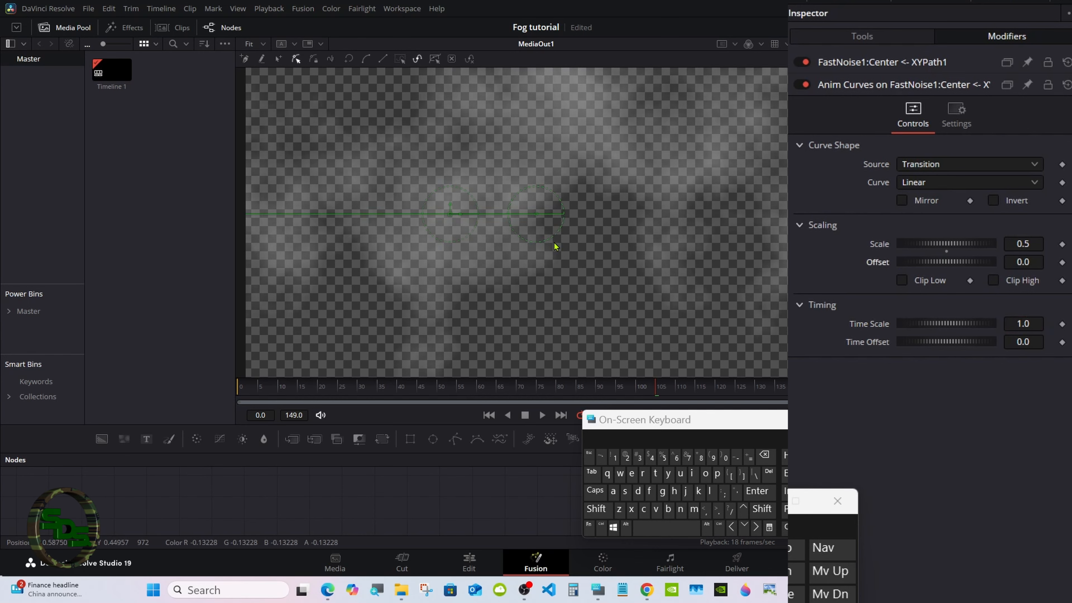
click(238, 388)
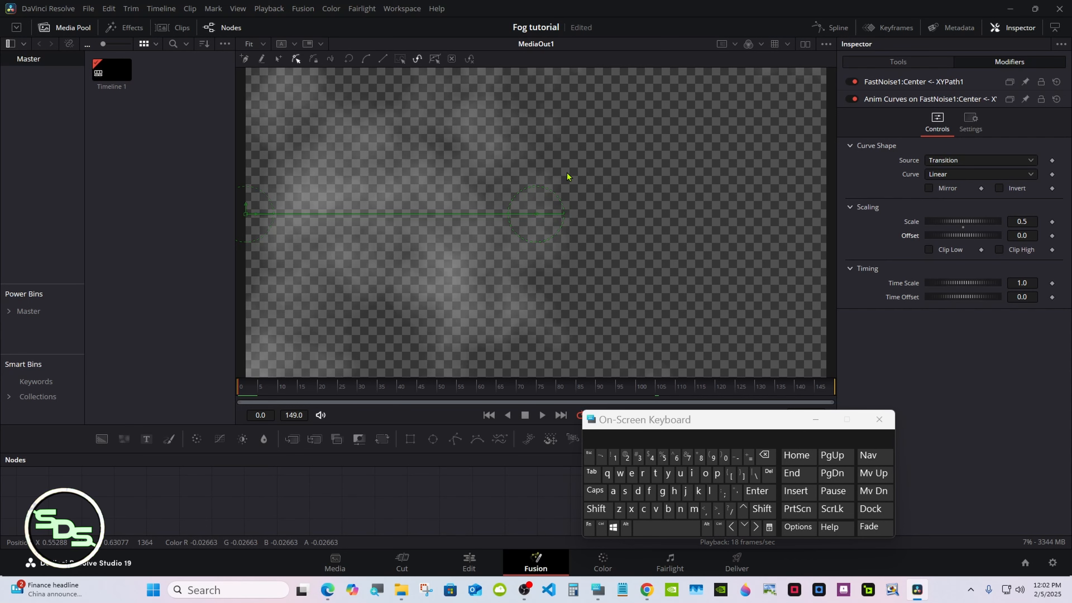
click(1029, 261)
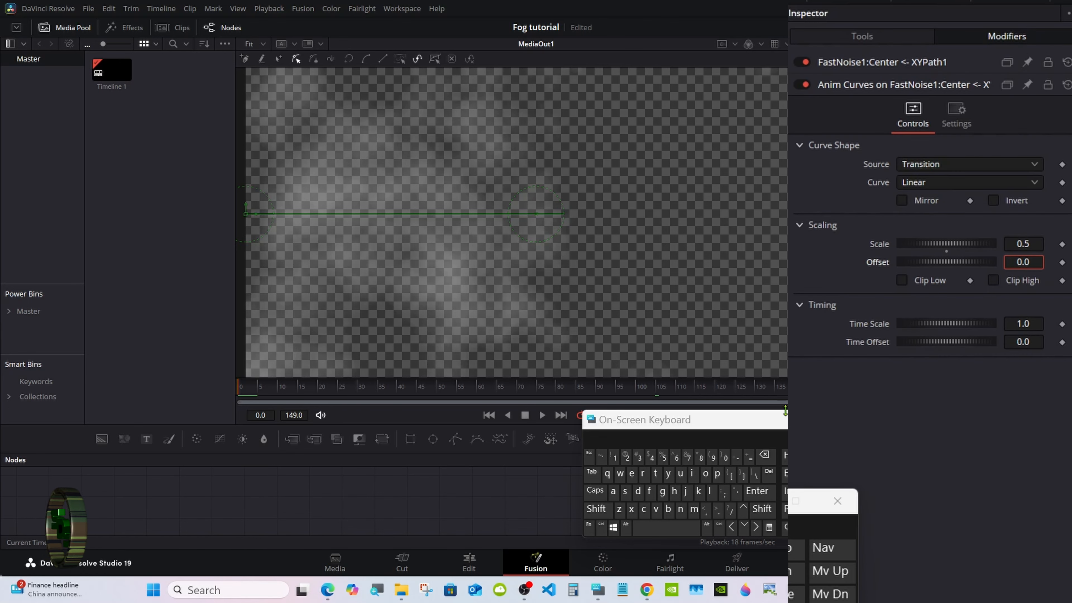
click(764, 455)
click(626, 457)
click(662, 459)
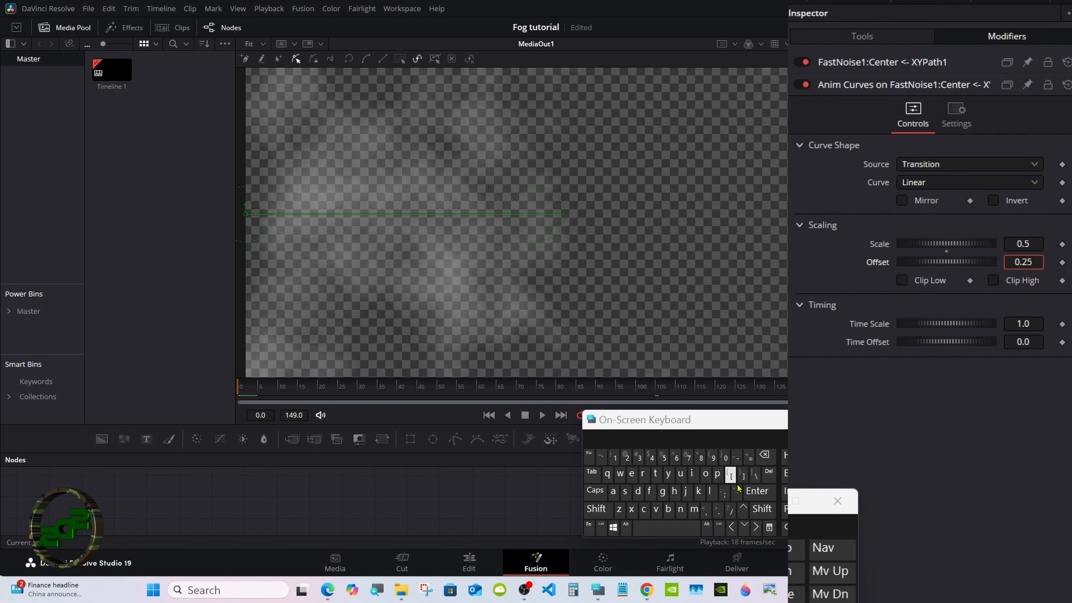
click(757, 491)
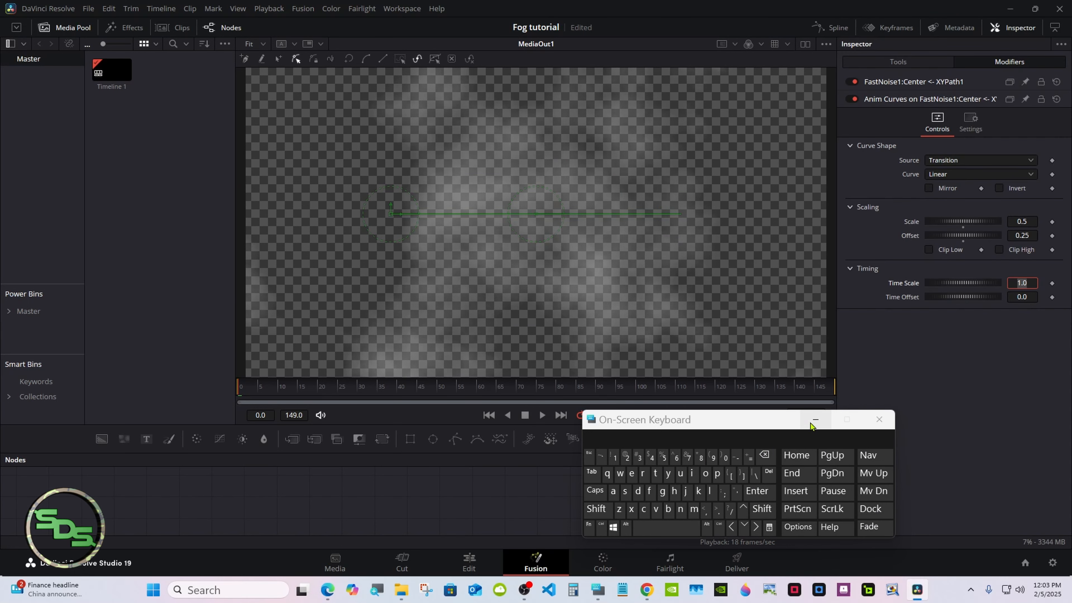
click(814, 419)
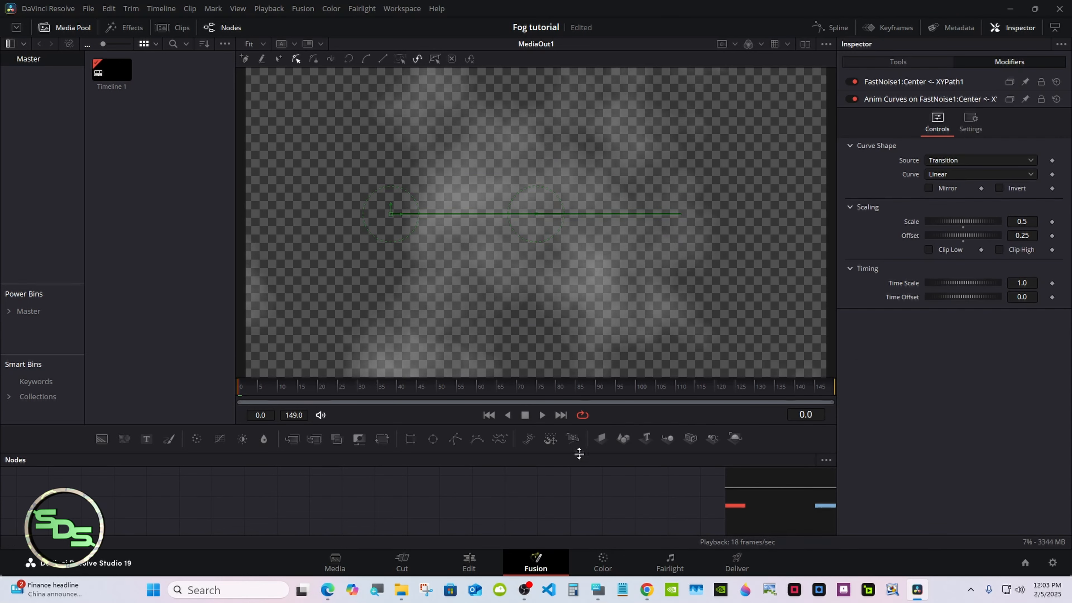
- On the Edit page, move the fog Fusion Composition up to Video 2
drag(578, 452, 573, 359)
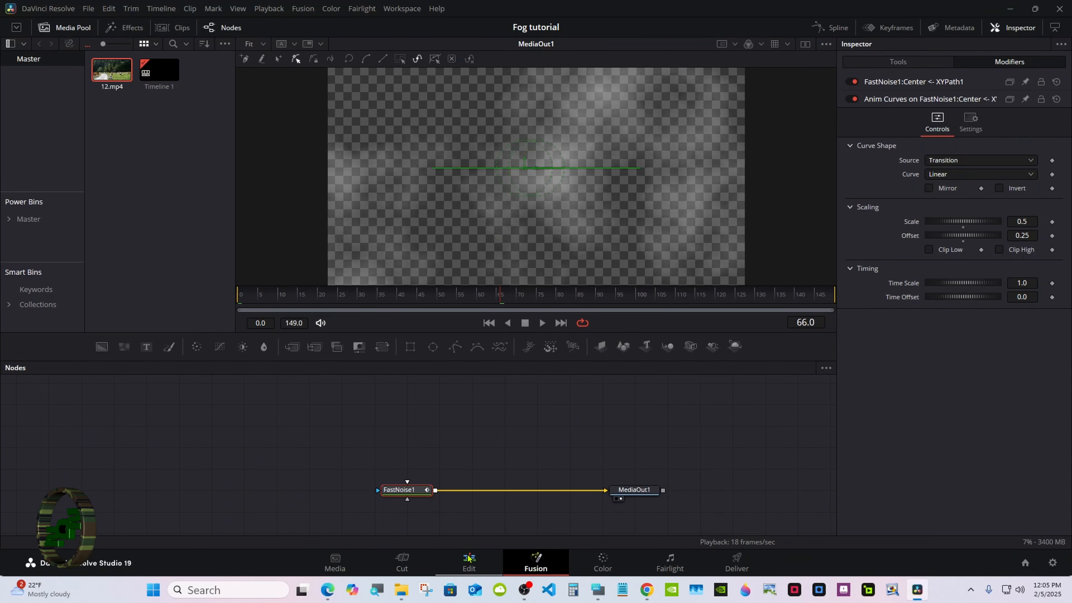
click(469, 561)
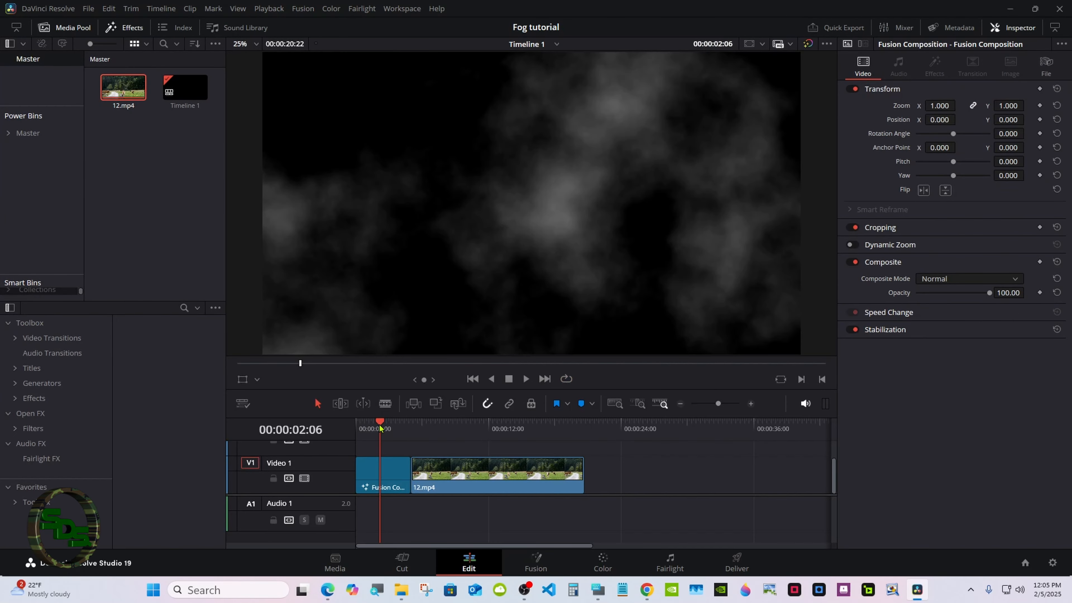
mouse_move(380, 424)
mouse_down()
mouse_move(372, 422)
mouse_move(381, 422)
mouse_up()
drag(383, 469, 381, 447)
- Move 12.mp4 to the timeline start, extend the fog comp over it, and play it back
click(439, 490)
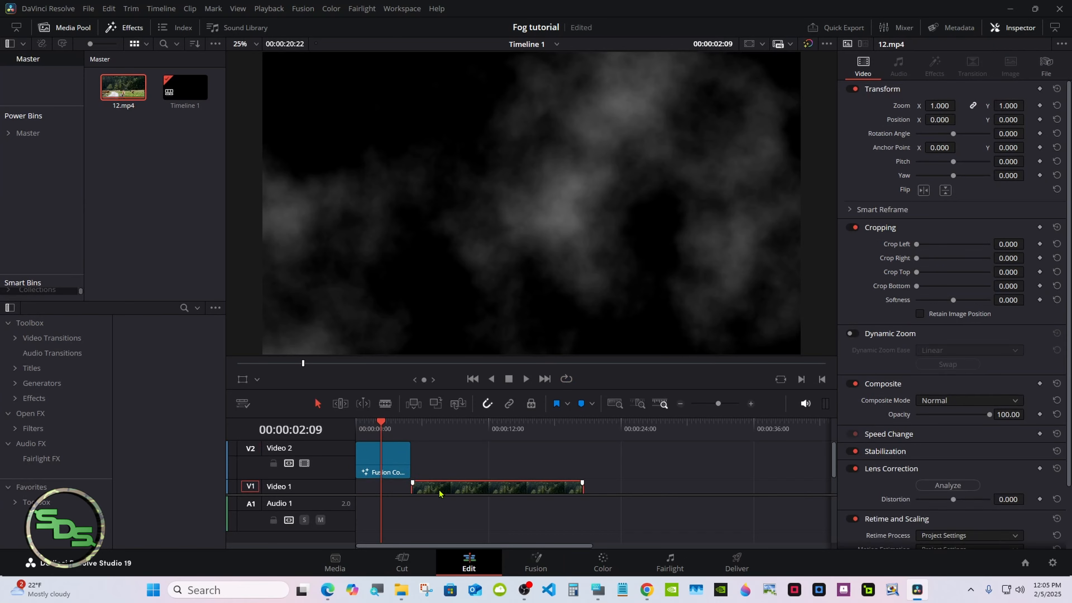
drag(439, 492, 382, 491)
drag(404, 457, 527, 457)
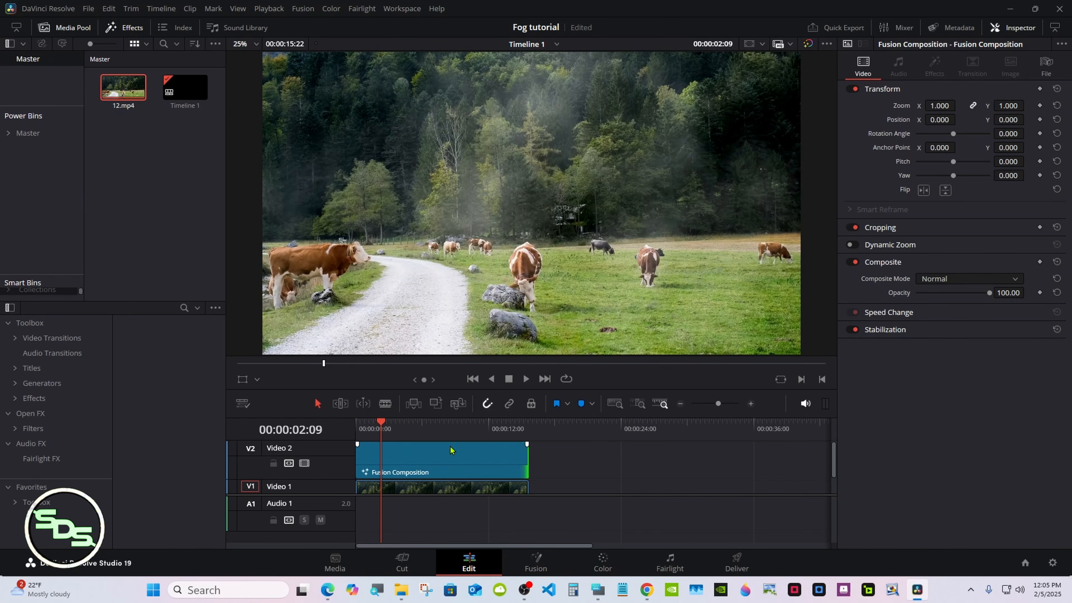
key(Home)
click(522, 374)
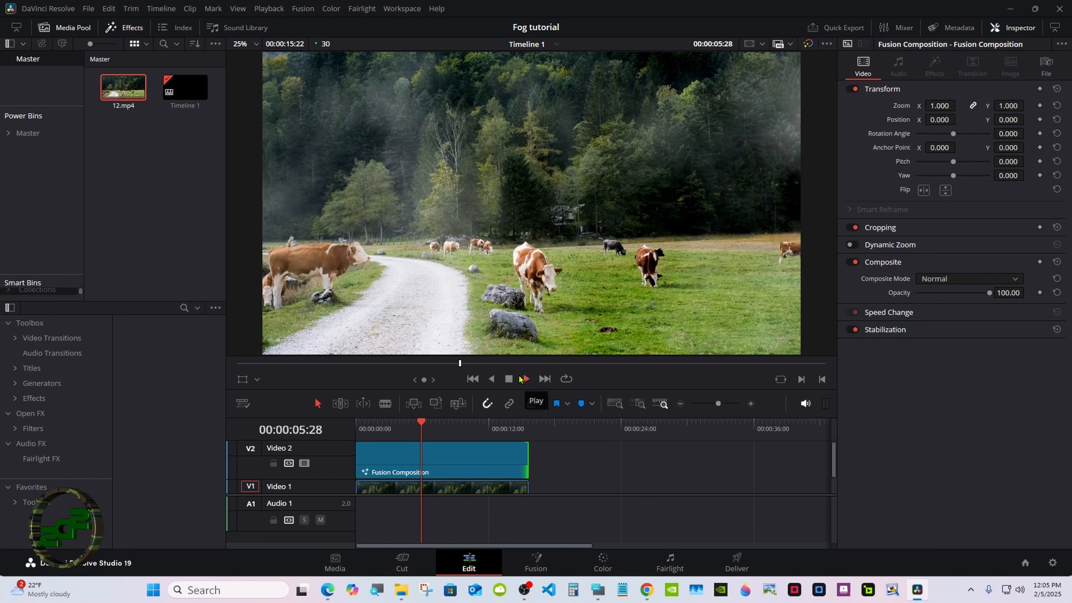
click(509, 382)
- Back in Fusion, create a macro from the FastNoise1 node
click(534, 561)
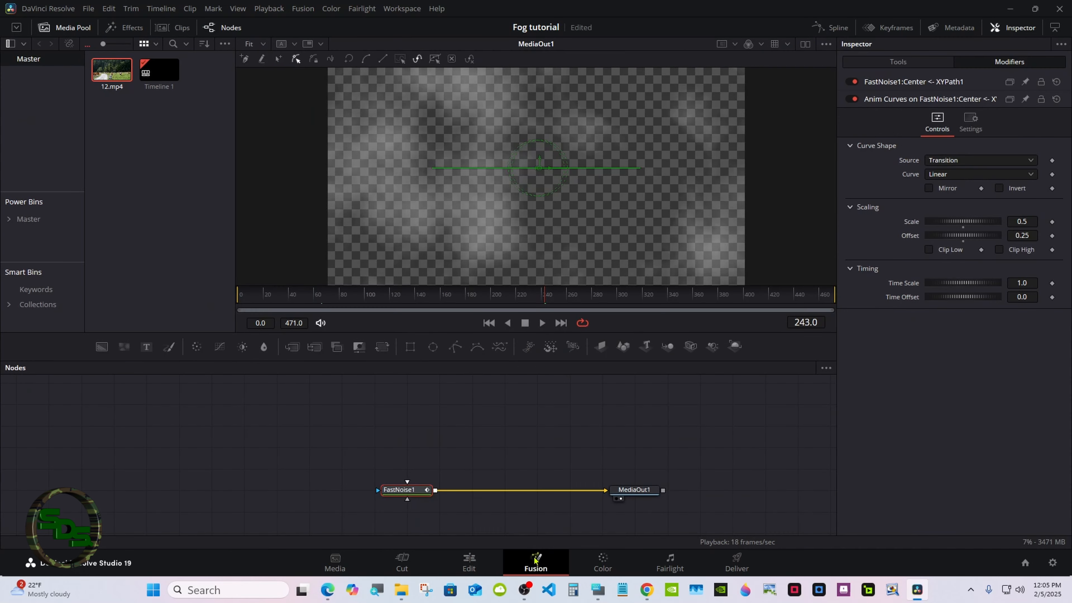
drag(597, 361, 597, 302)
click(598, 589)
drag(671, 419, 799, 384)
right_click(420, 435)
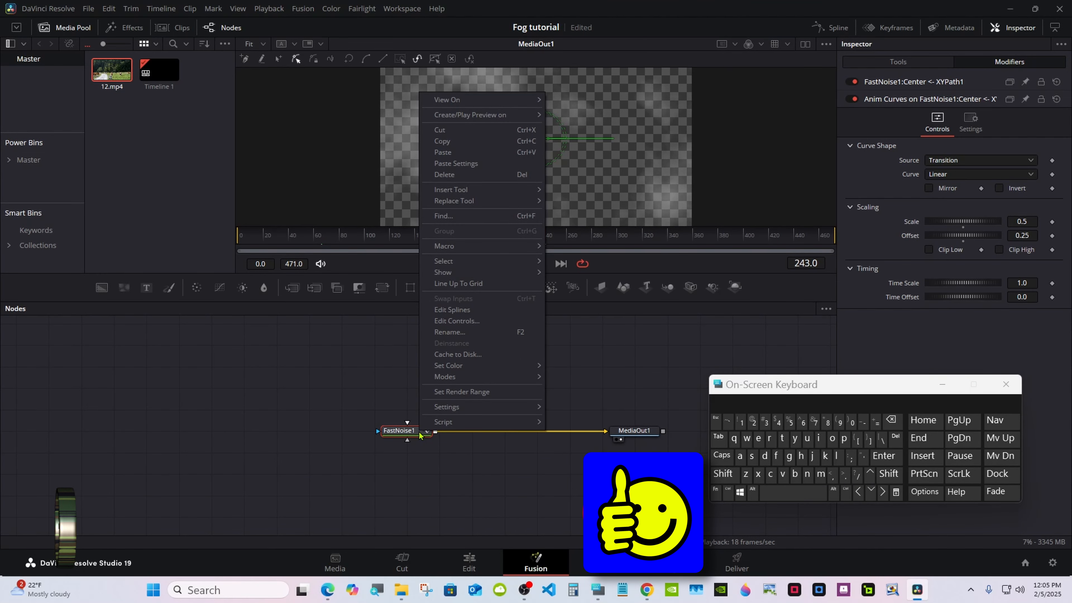
mouse_move(487, 249)
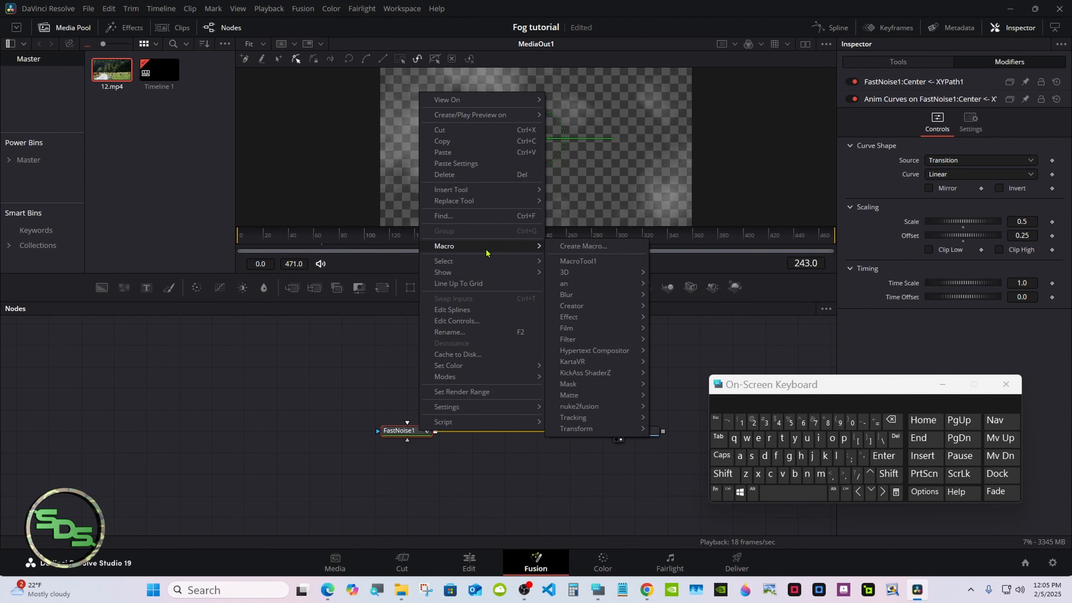
click(570, 247)
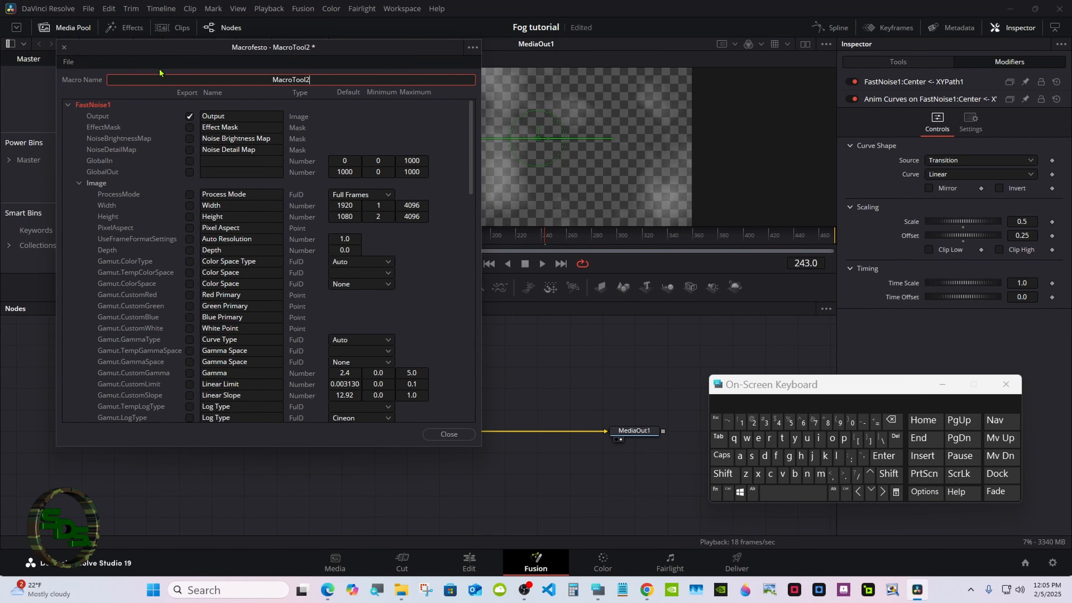
- Replace the macro name MacroTool2 with 'Fog tutorial'
drag(171, 51, 466, 140)
drag(728, 385, 601, 310)
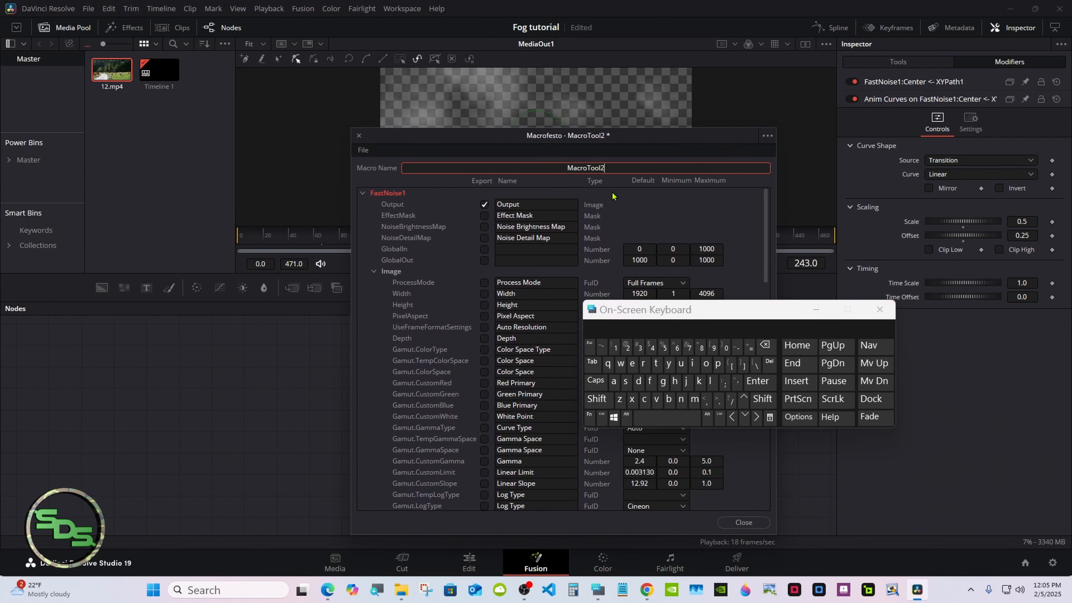
key(BackSpace)
key(BackSpace)
key(BackSpace)
key(BackSpace)
key(BackSpace)
key(BackSpace)
key(BackSpace)
key(BackSpace)
key(BackSpace)
key(BackSpace)
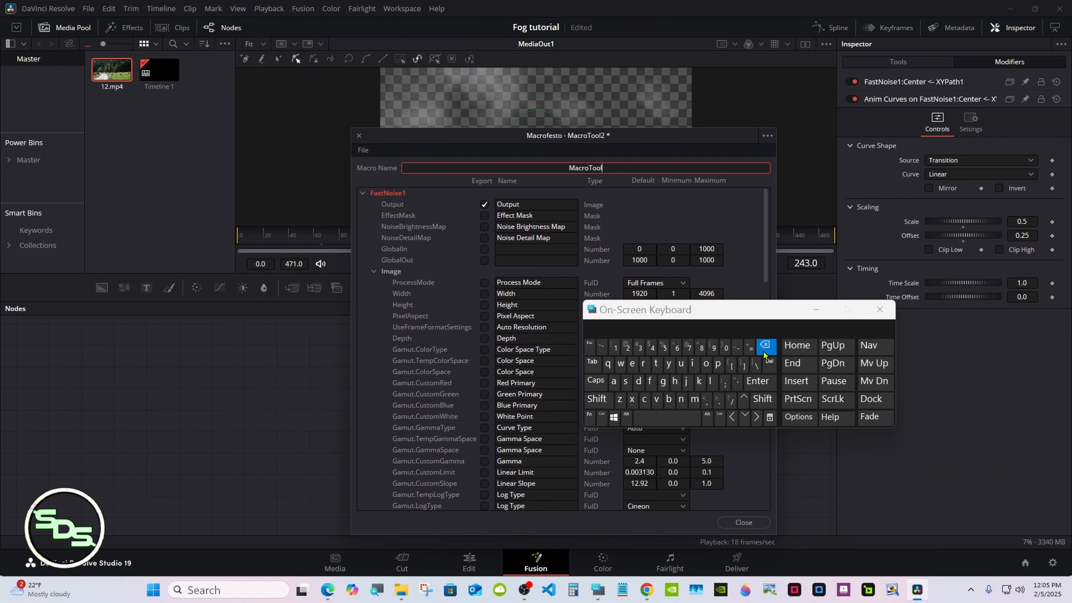
click(597, 399)
text(F)
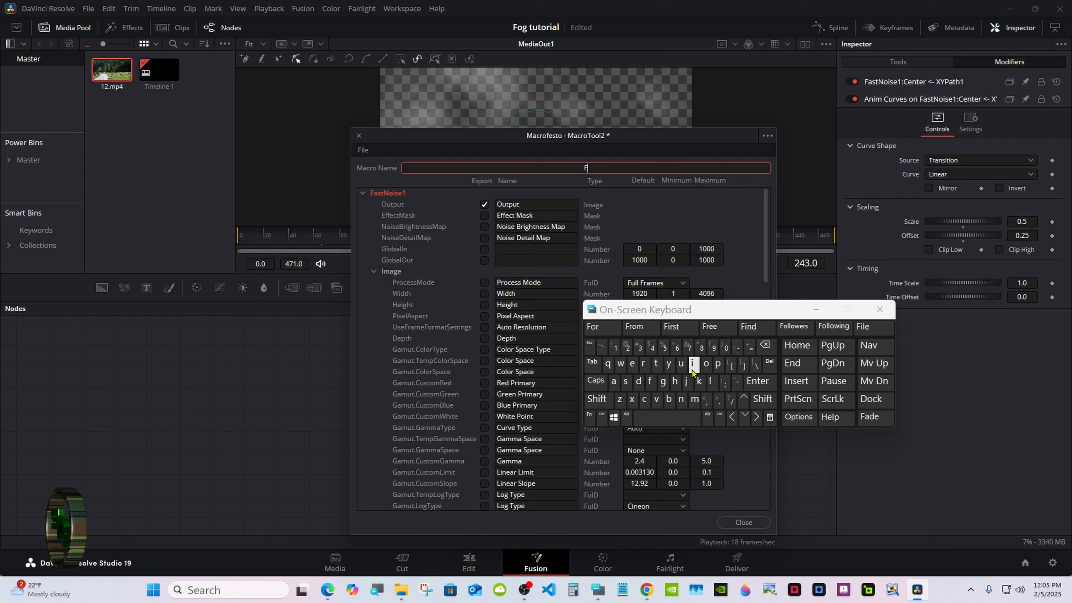
text(og tutorial)
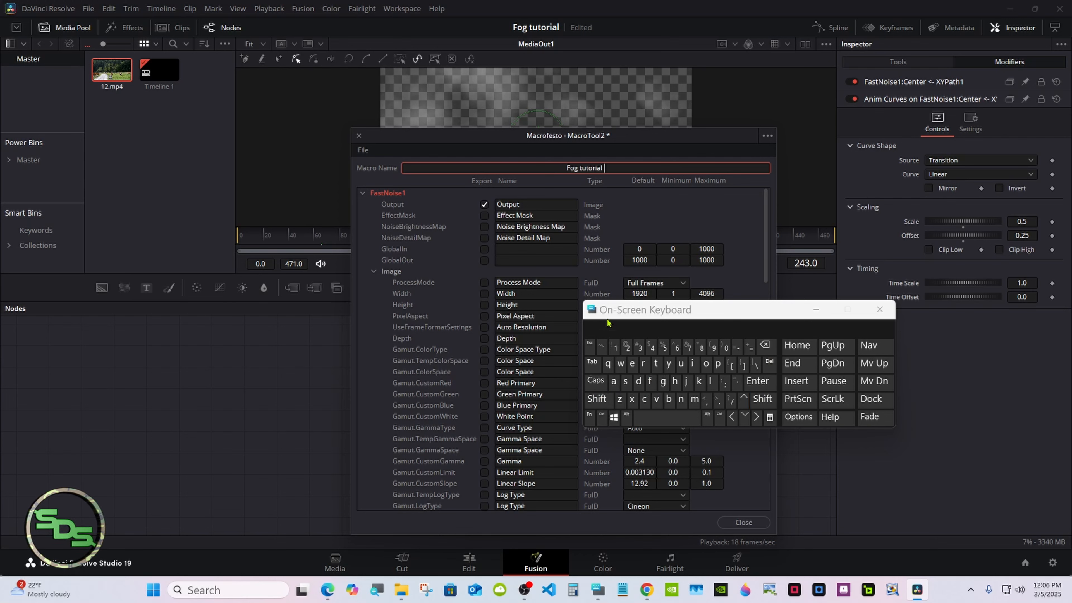
drag(607, 315, 705, 310)
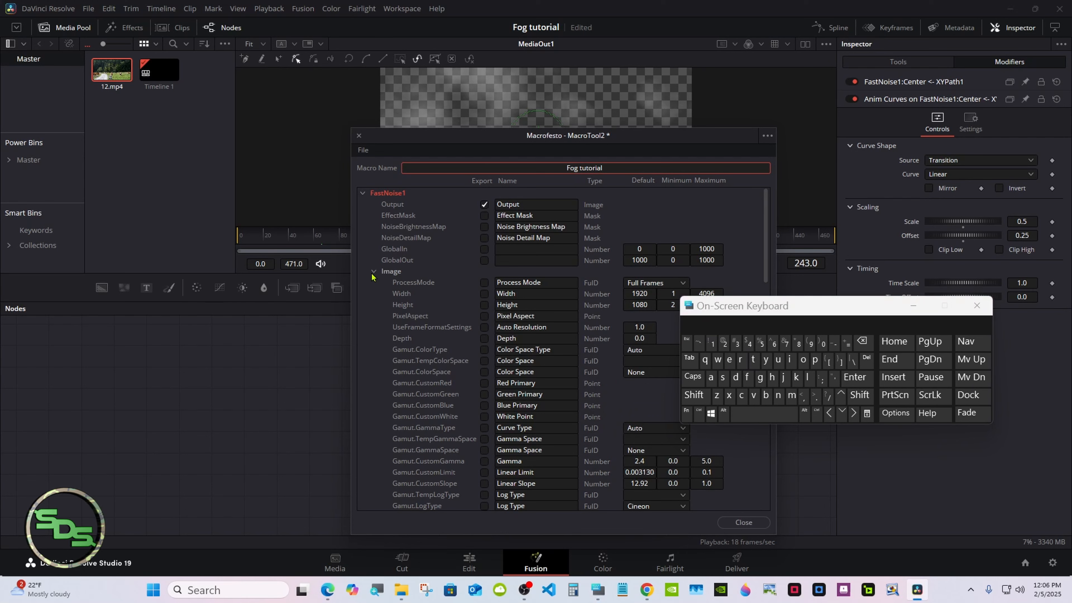
- Export FastNoise1's Noise Detail parameter to the macro, then collapse its groups
click(395, 273)
drag(714, 311, 746, 365)
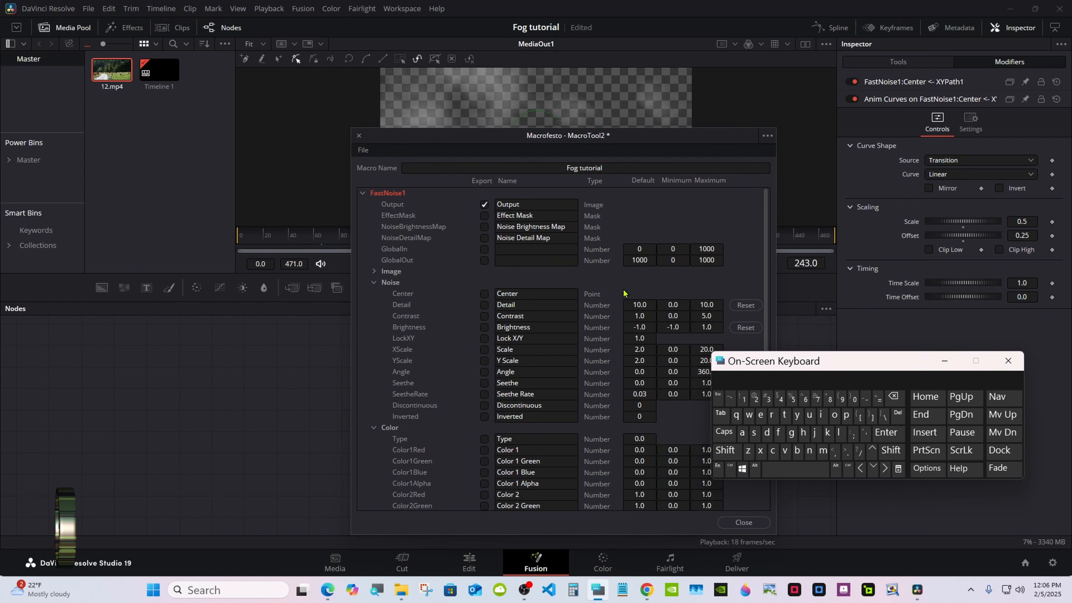
click(907, 62)
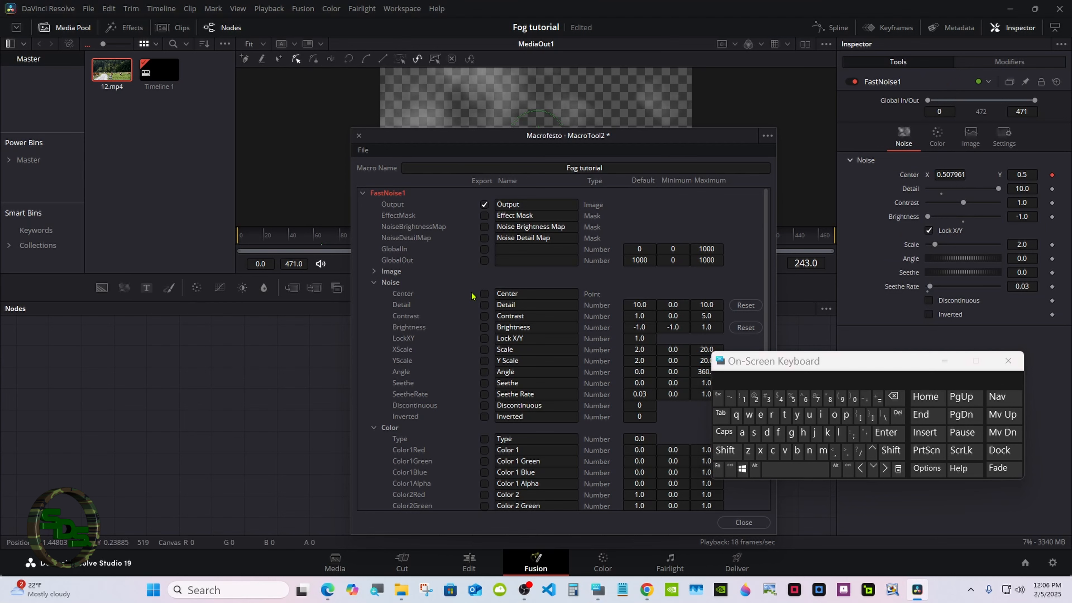
click(483, 304)
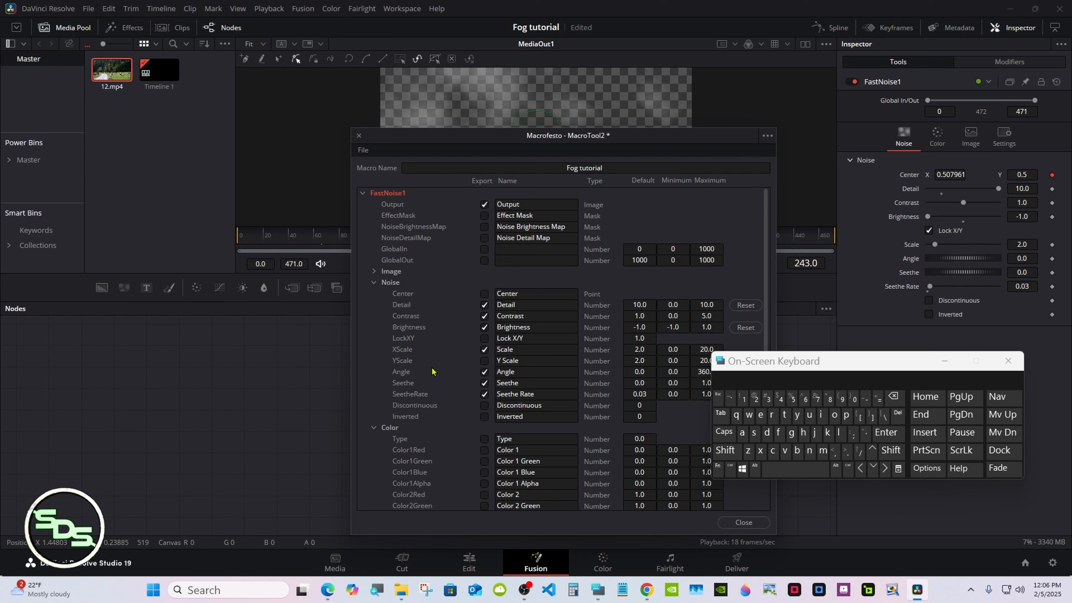
click(374, 282)
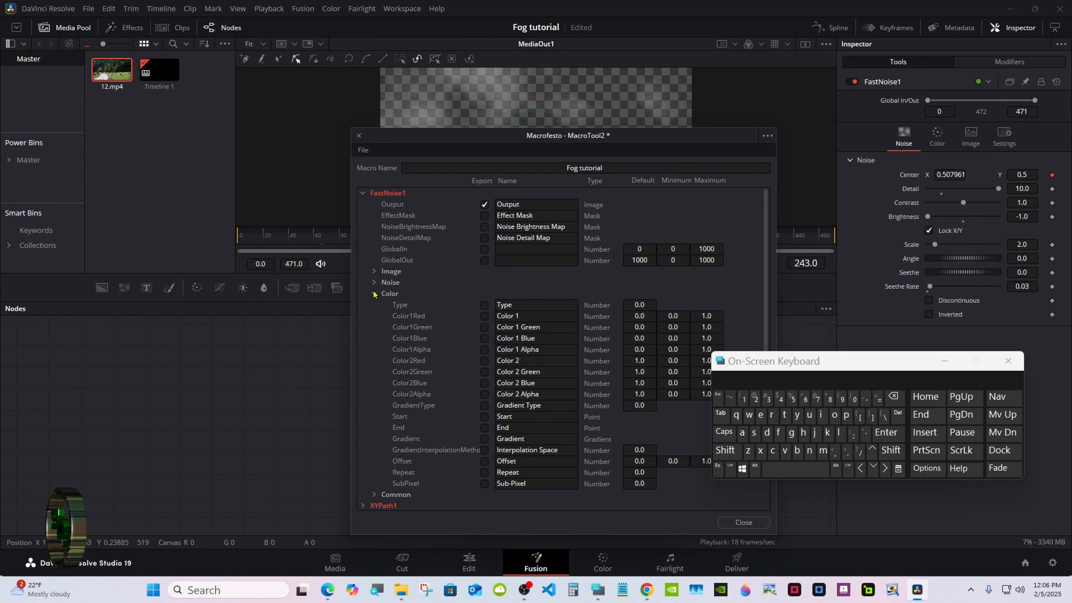
click(374, 293)
click(362, 193)
- Review the XYPath1 parameters and export the AnimCurves1 Scale control
click(362, 204)
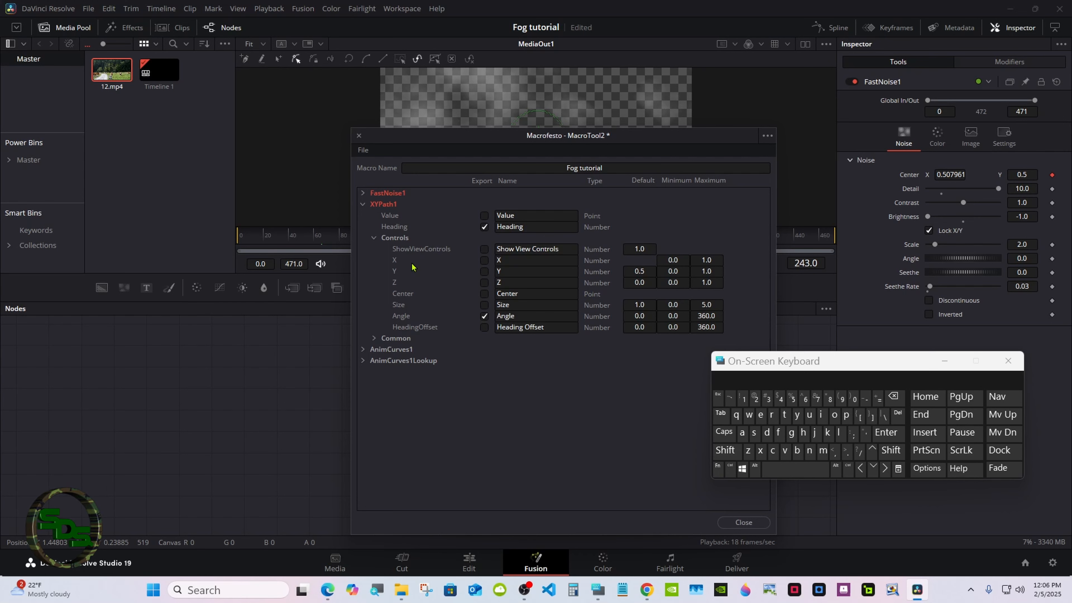
click(374, 238)
click(363, 204)
click(362, 215)
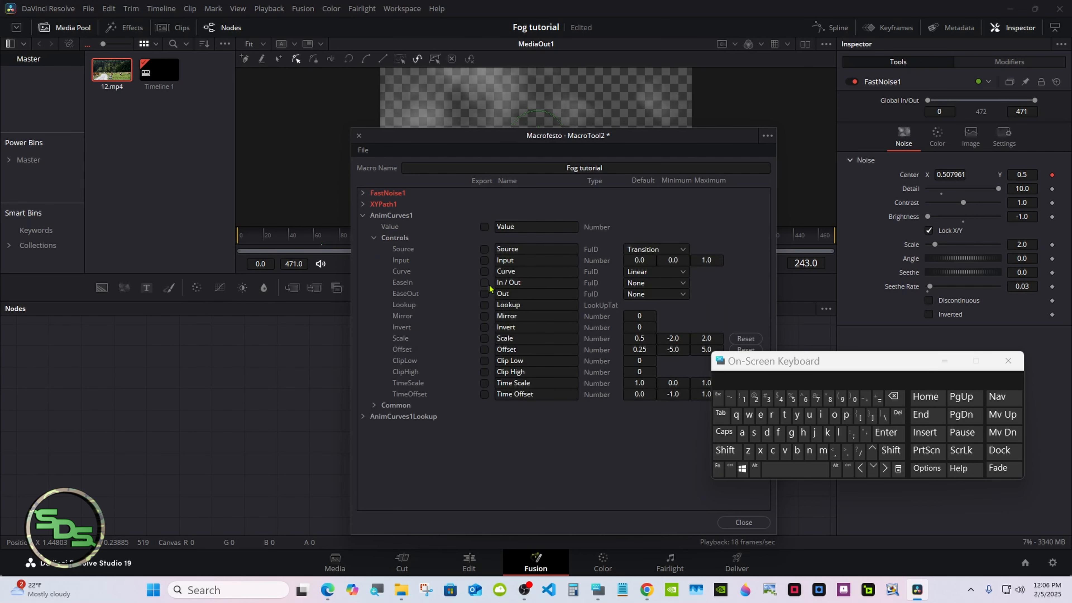
drag(748, 369, 751, 372)
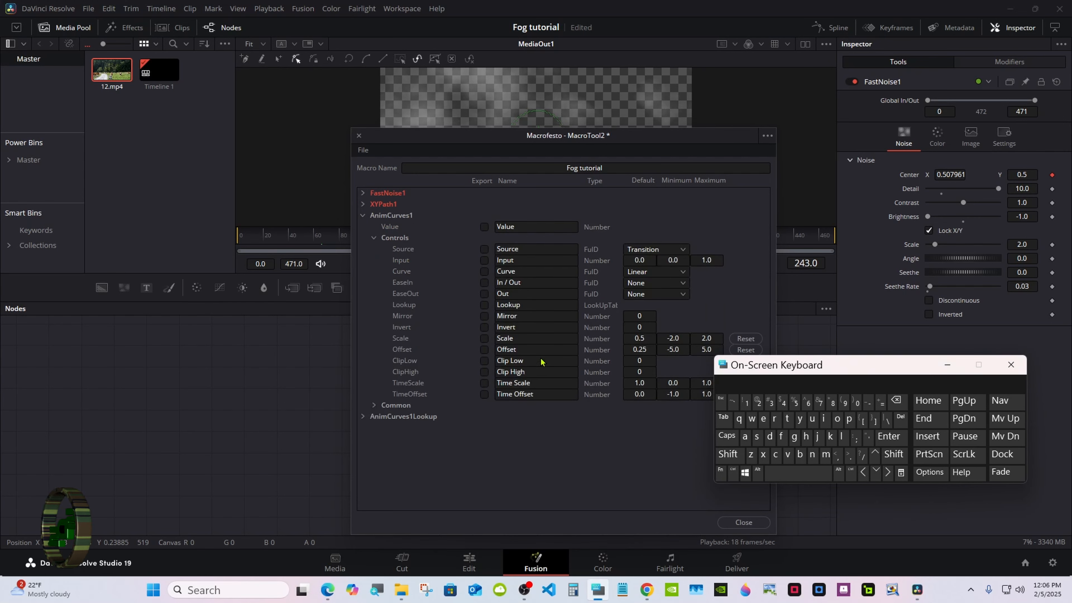
click(484, 339)
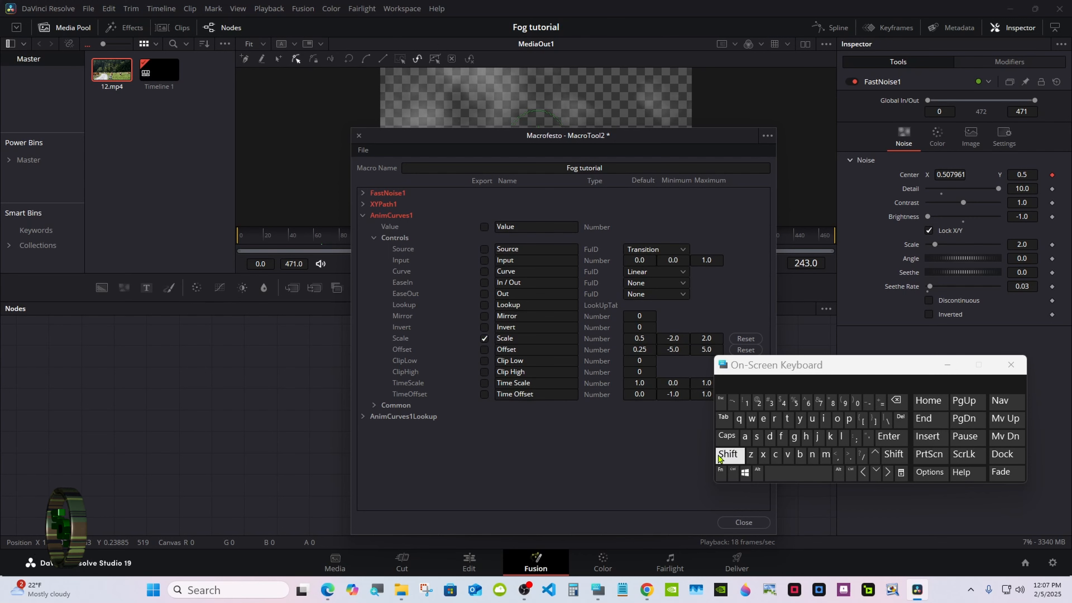
- Rename the exported Scale control to 'Speed' and collapse the AnimCurves1 groups
click(523, 340)
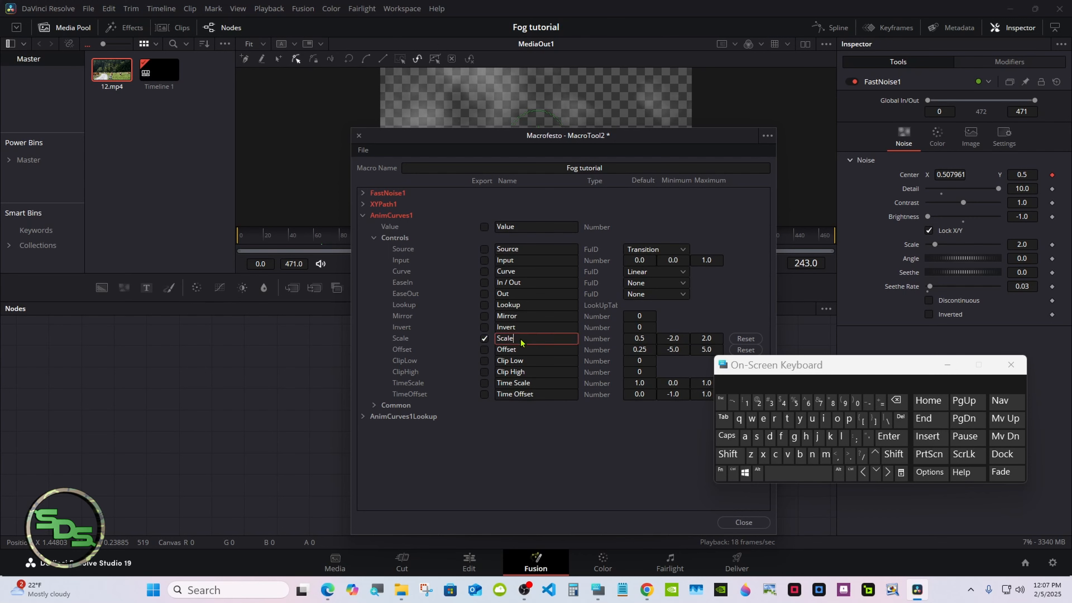
click(895, 400)
click(728, 454)
click(755, 443)
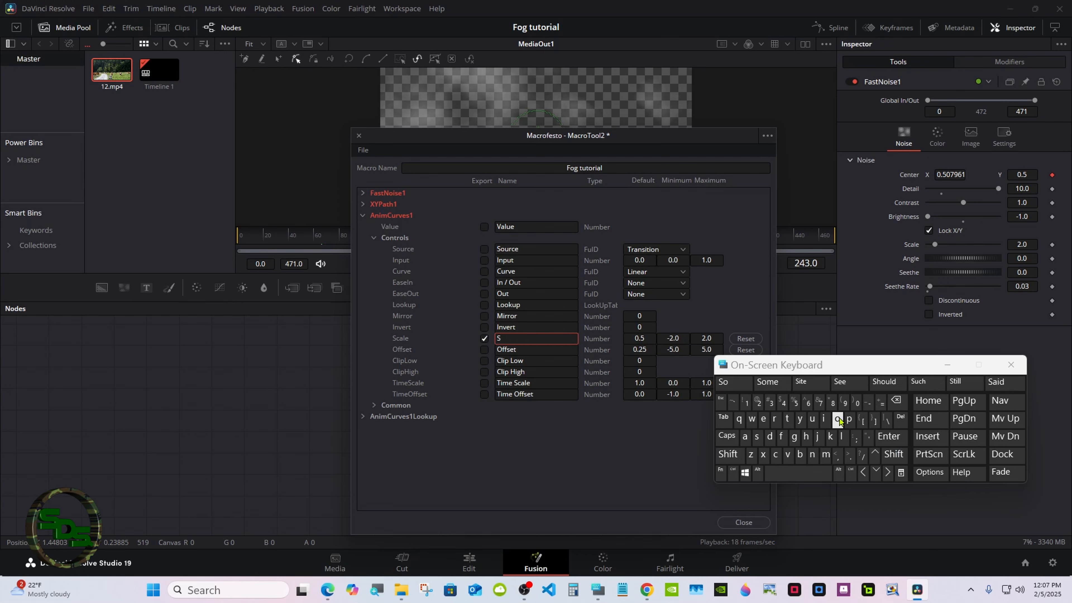
click(849, 421)
double_click(765, 421)
click(740, 387)
click(665, 441)
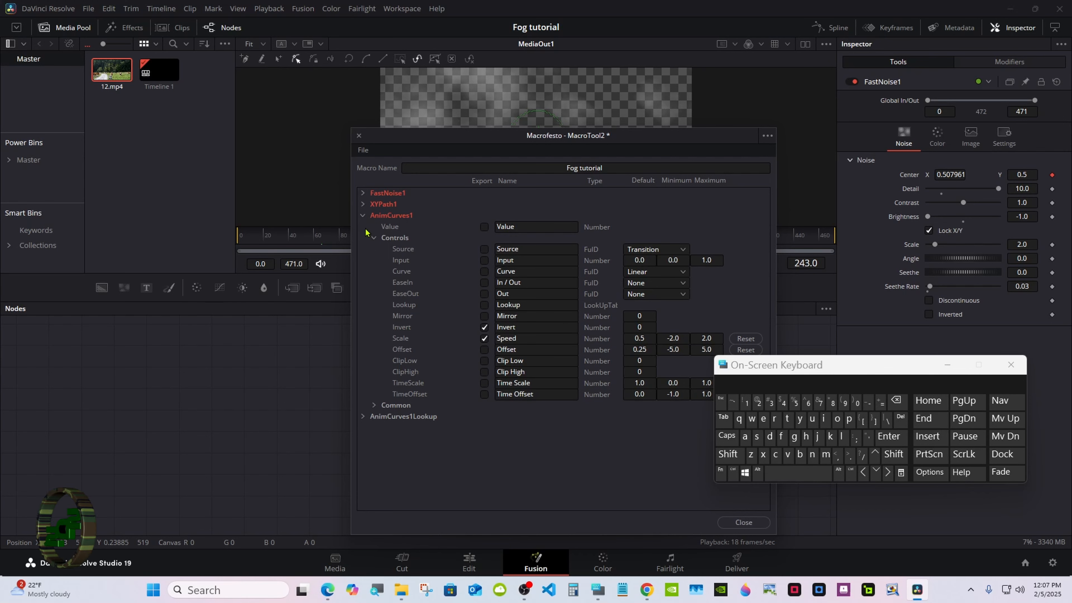
click(372, 238)
click(363, 215)
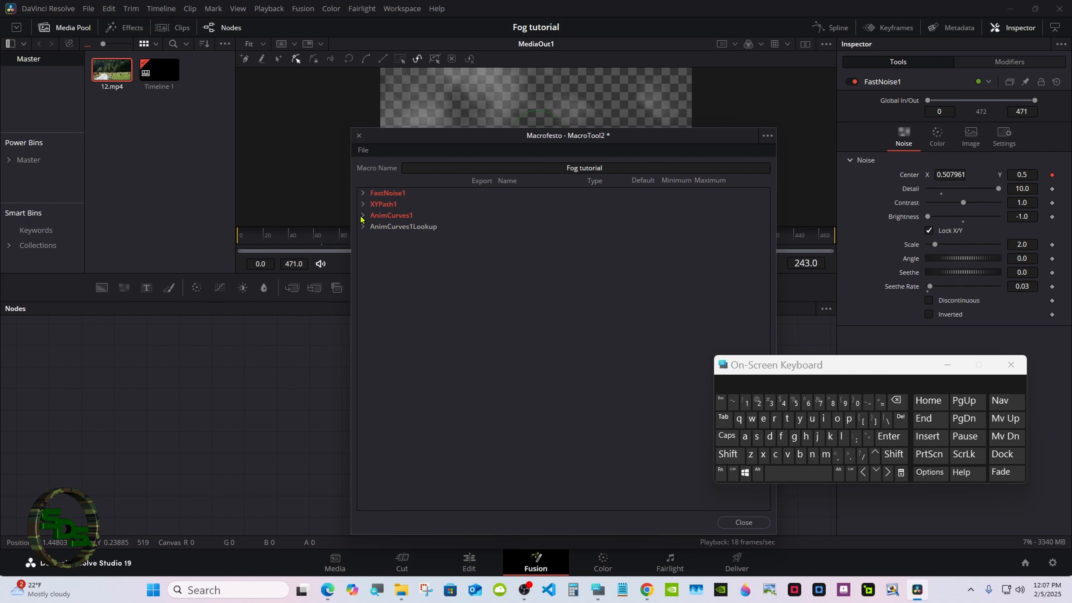
- Save the macro as Fog tutorial.setting in Fusion\Templates\Edit\Generators\Fog
click(364, 150)
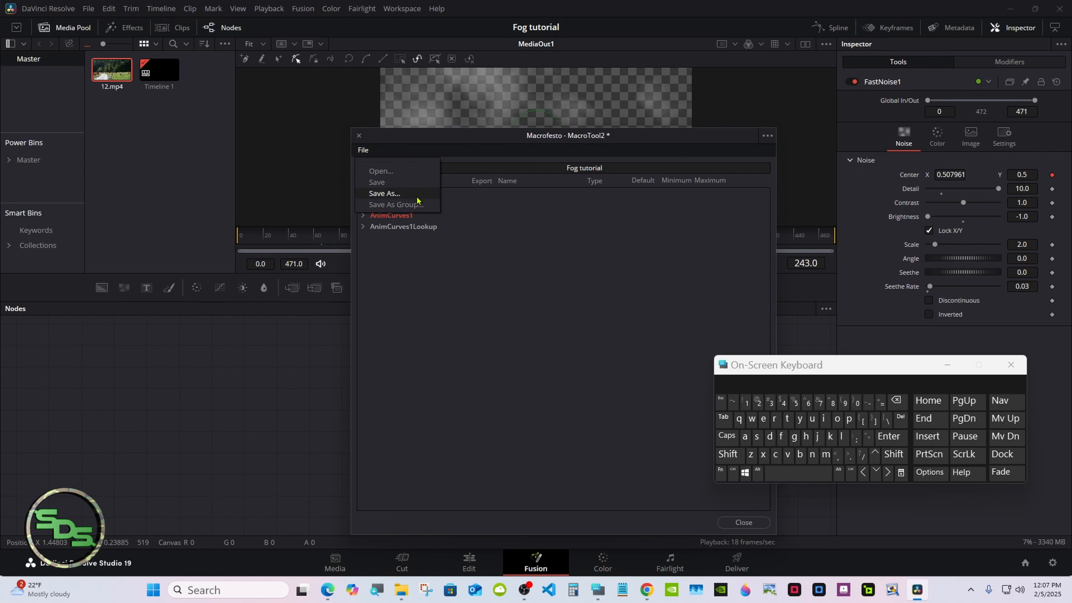
click(417, 205)
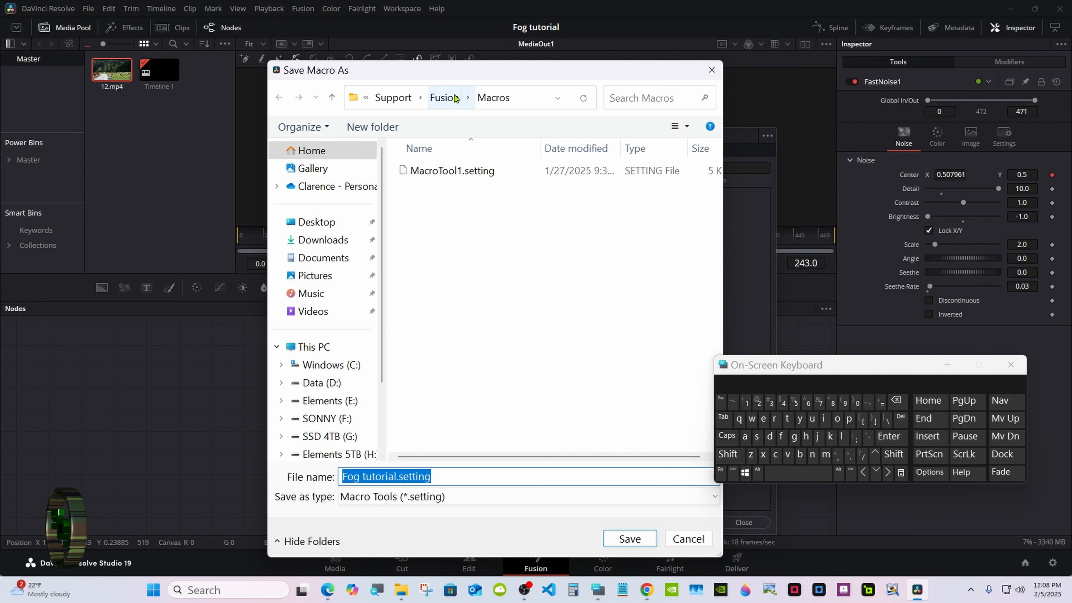
click(444, 97)
scroll(675, 295, down, 1)
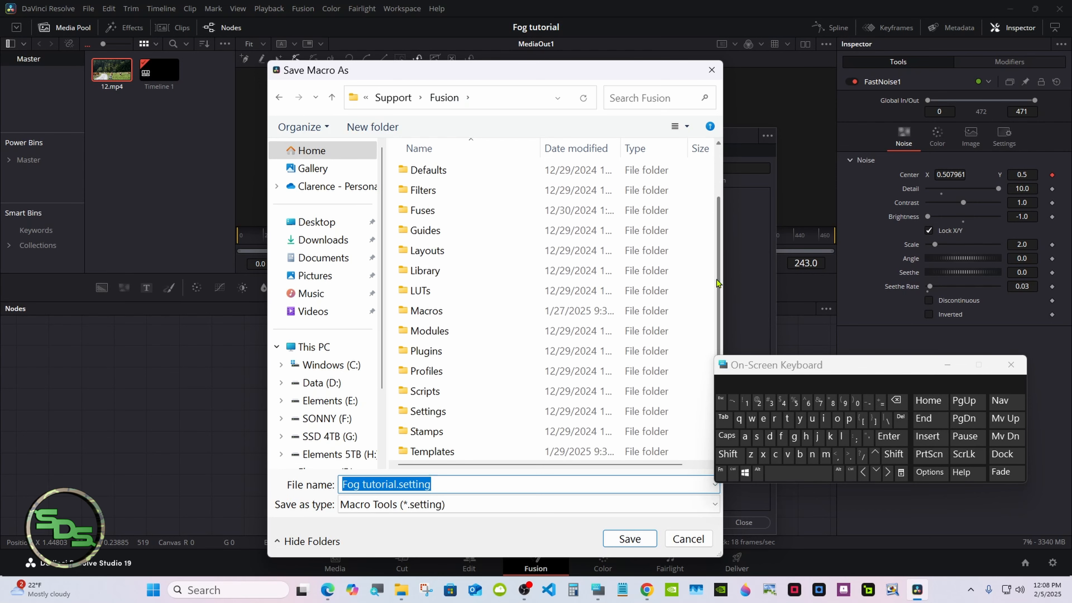
double_click(493, 450)
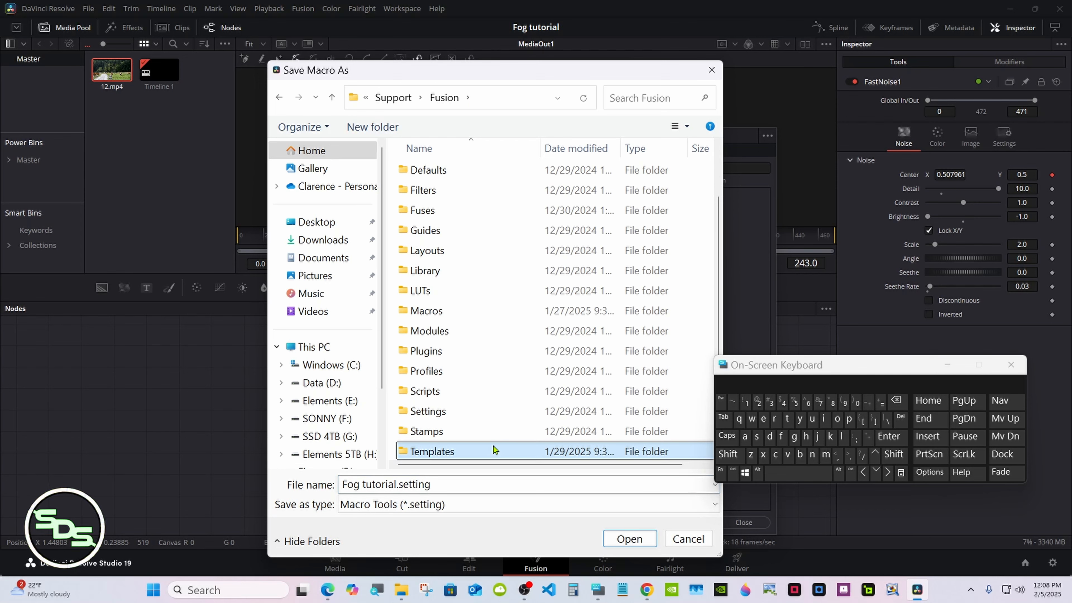
double_click(490, 169)
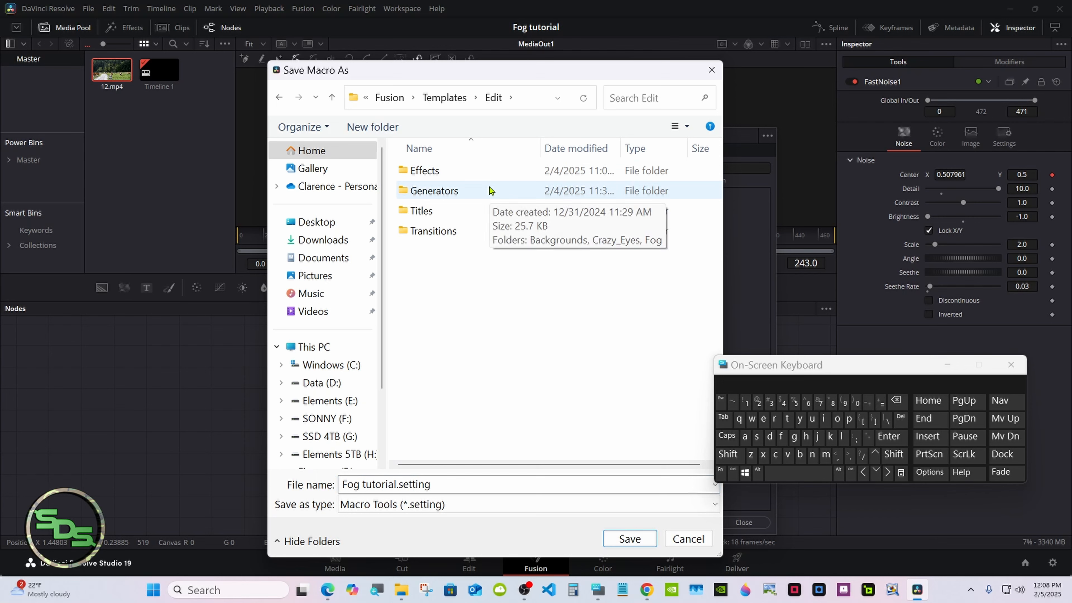
double_click(489, 190)
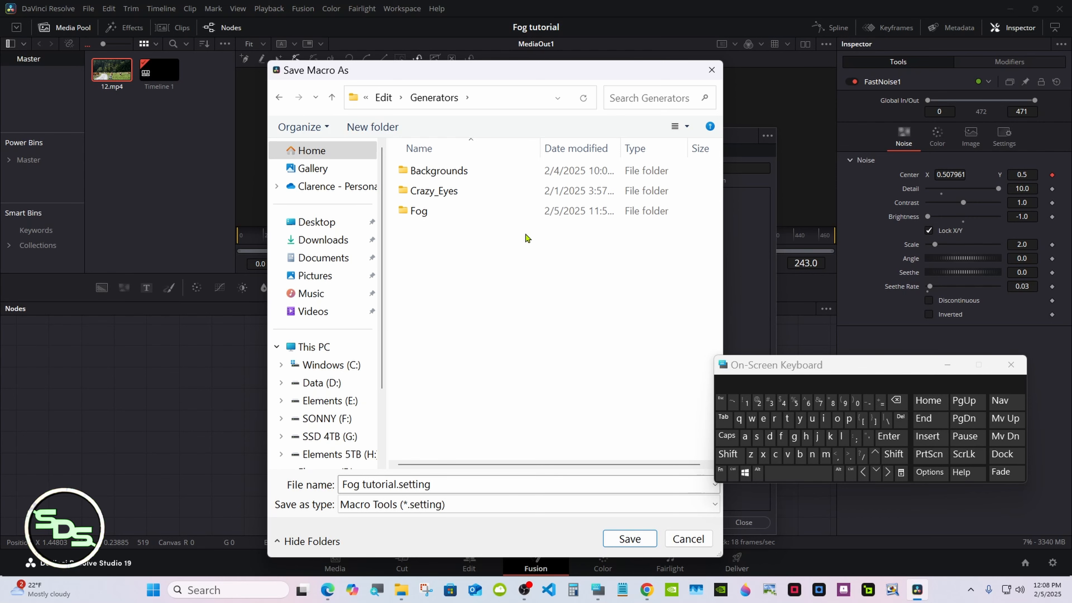
double_click(495, 211)
click(617, 536)
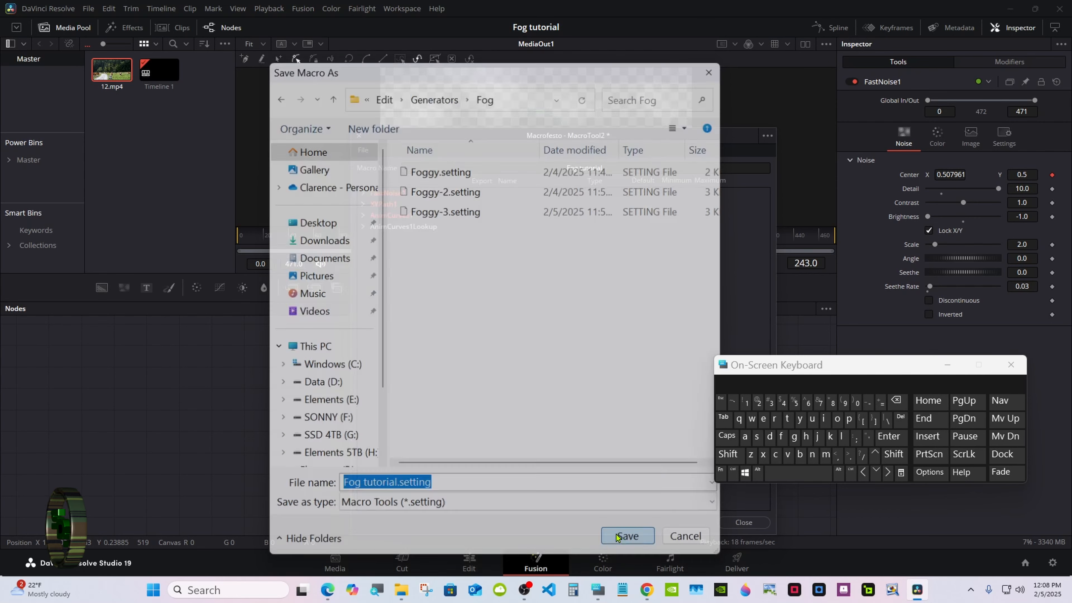
click(948, 364)
- Close the macro editor and add a second 12.mp4 to Video 1 on the Edit page
click(743, 522)
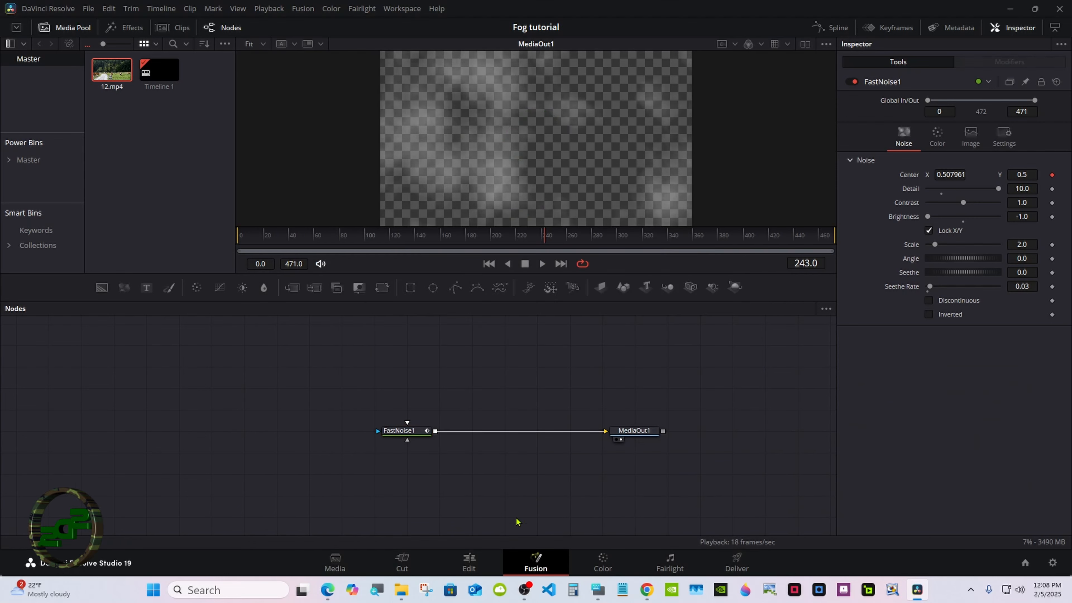
click(469, 562)
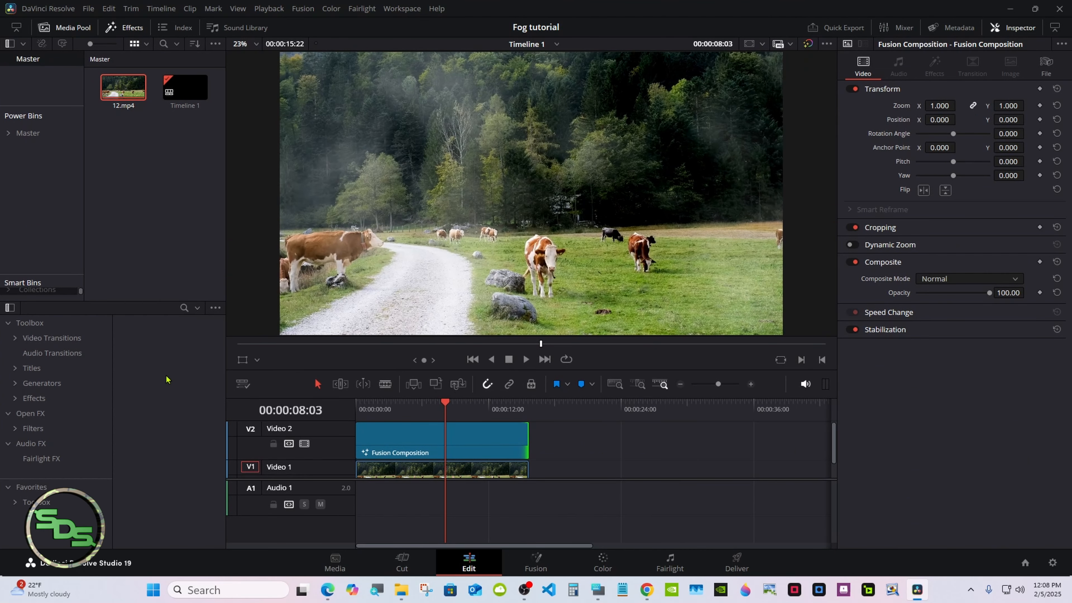
drag(107, 82, 549, 474)
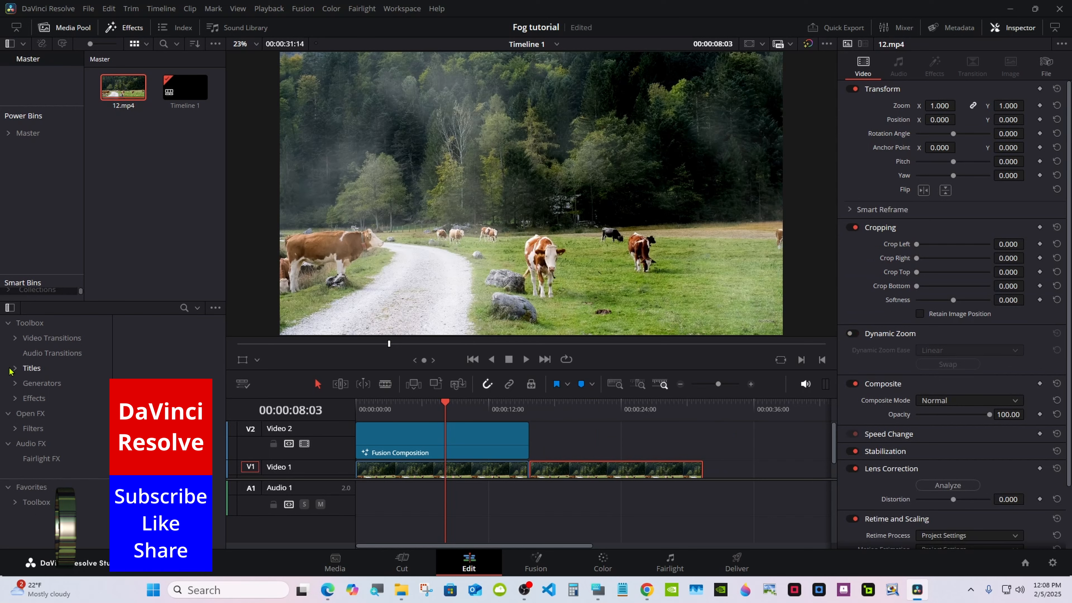
- Drag the Fog tutorial generator from Effects > Generators > Fog onto Video 2
click(34, 383)
click(35, 443)
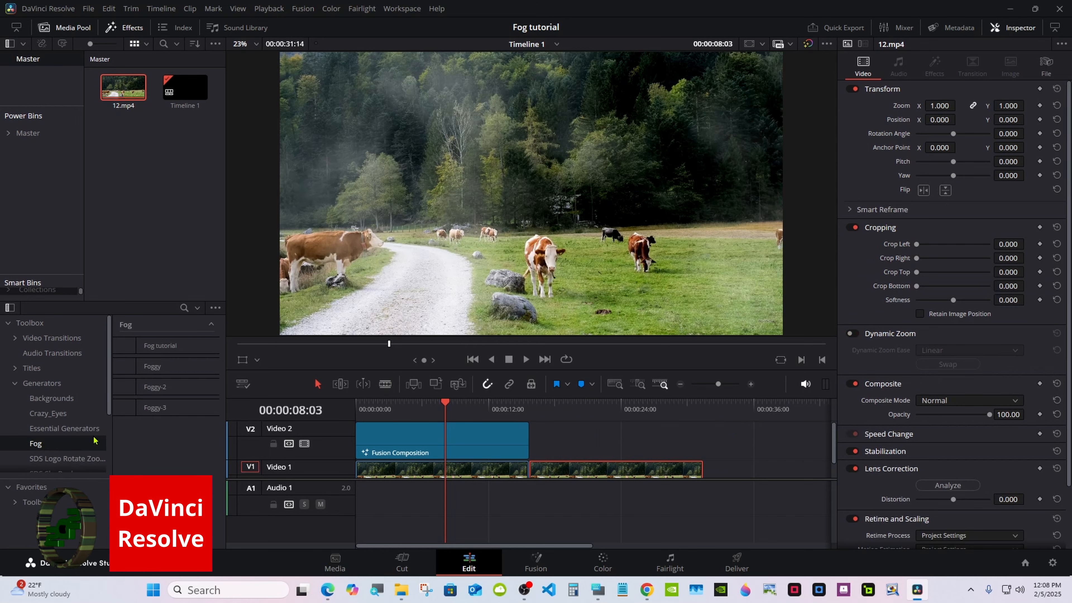
drag(186, 345, 702, 441)
- Drop the Fog tutorial clip on Video 2, jump to its start, and play it
click(545, 403)
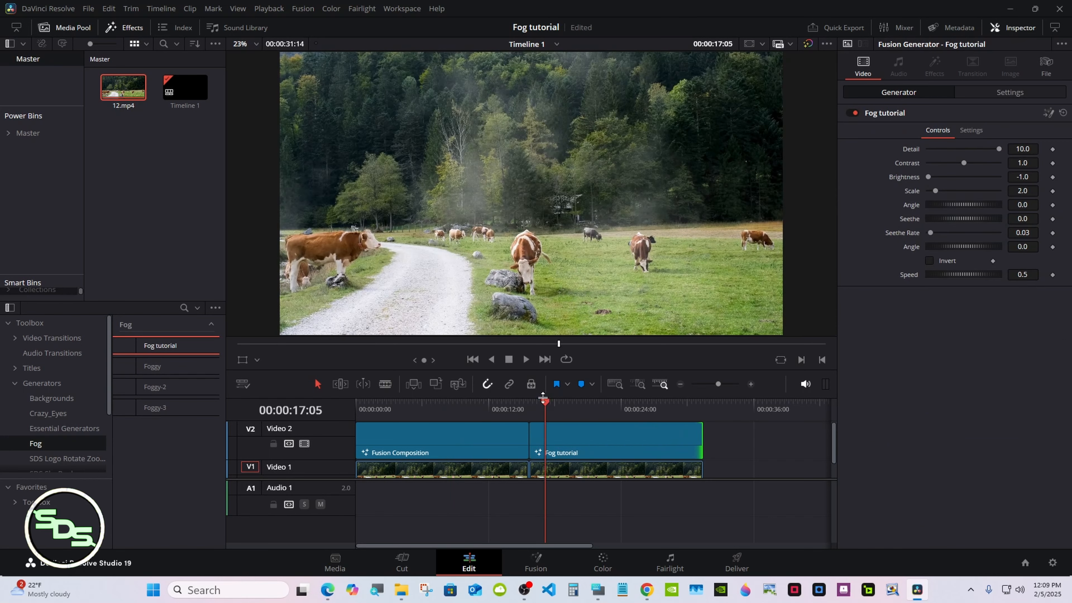
click(568, 442)
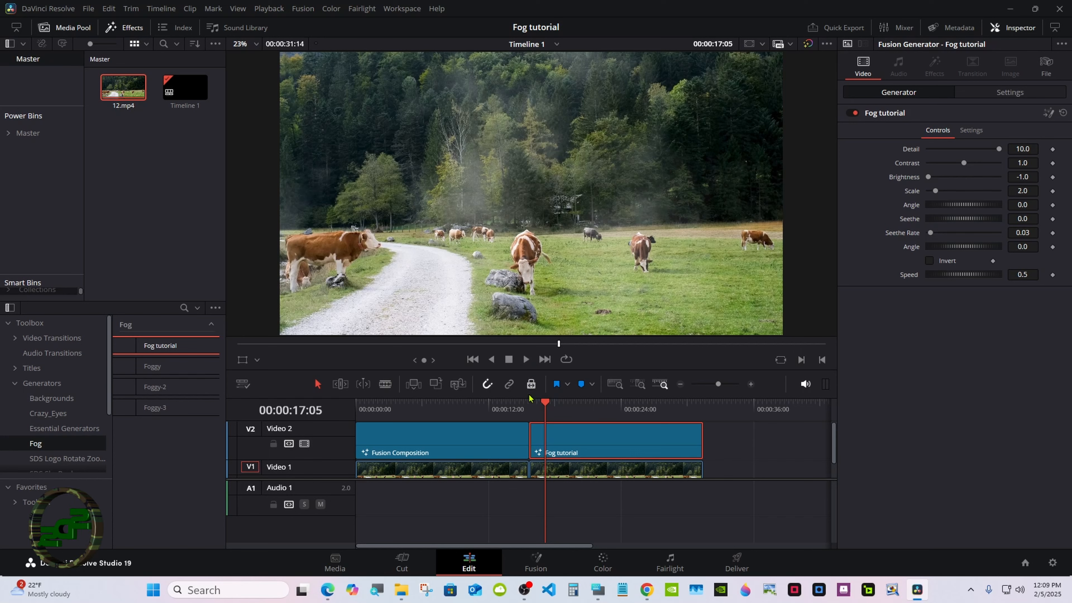
key(Up)
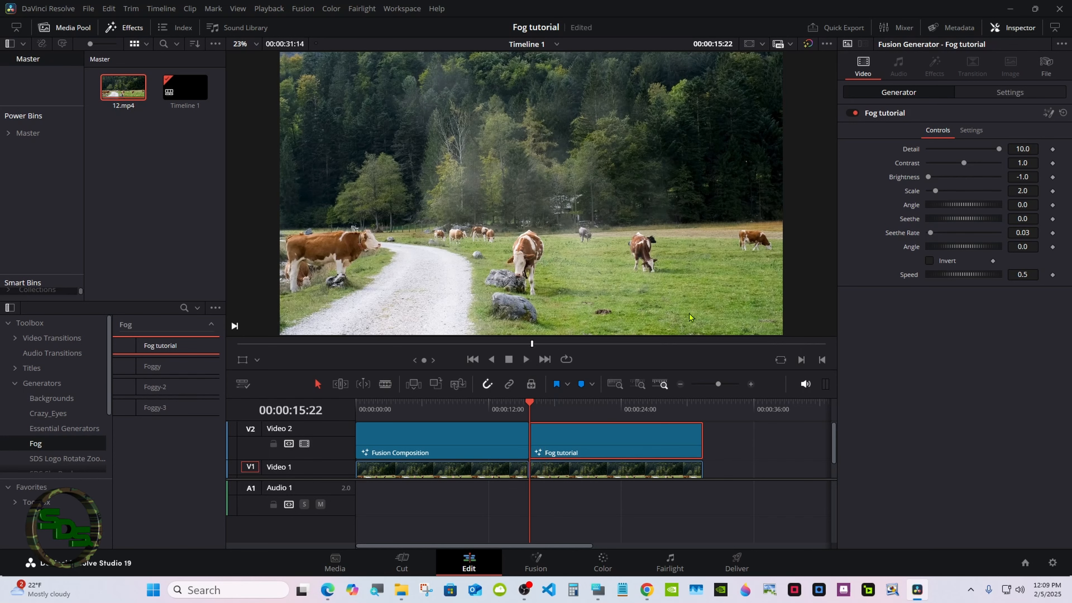
click(525, 359)
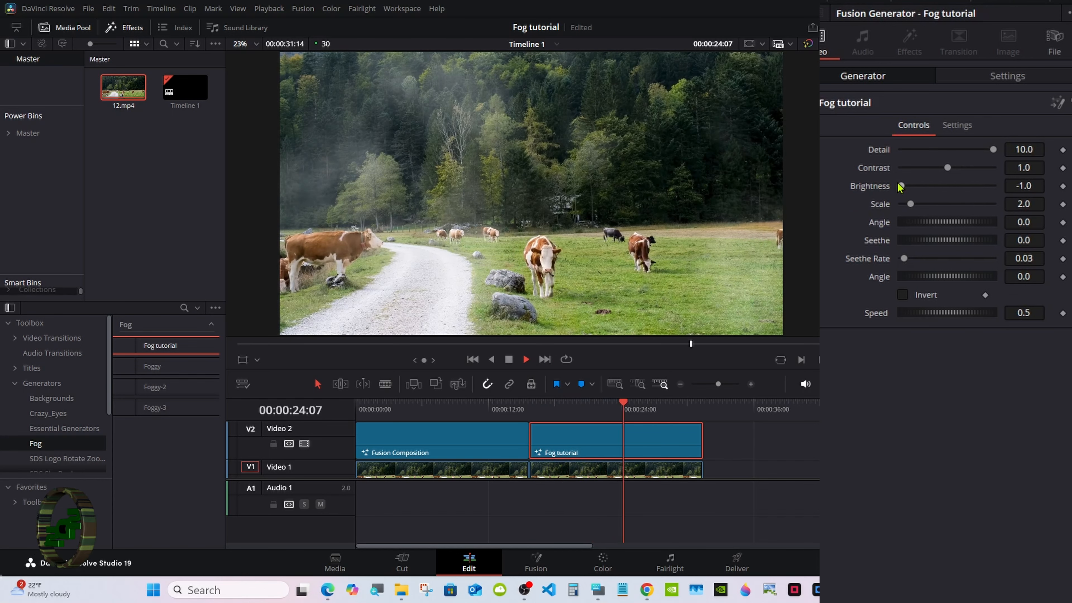
- Adjust the fog's Brightness to -0.61 and replay the fog section
drag(900, 186, 930, 185)
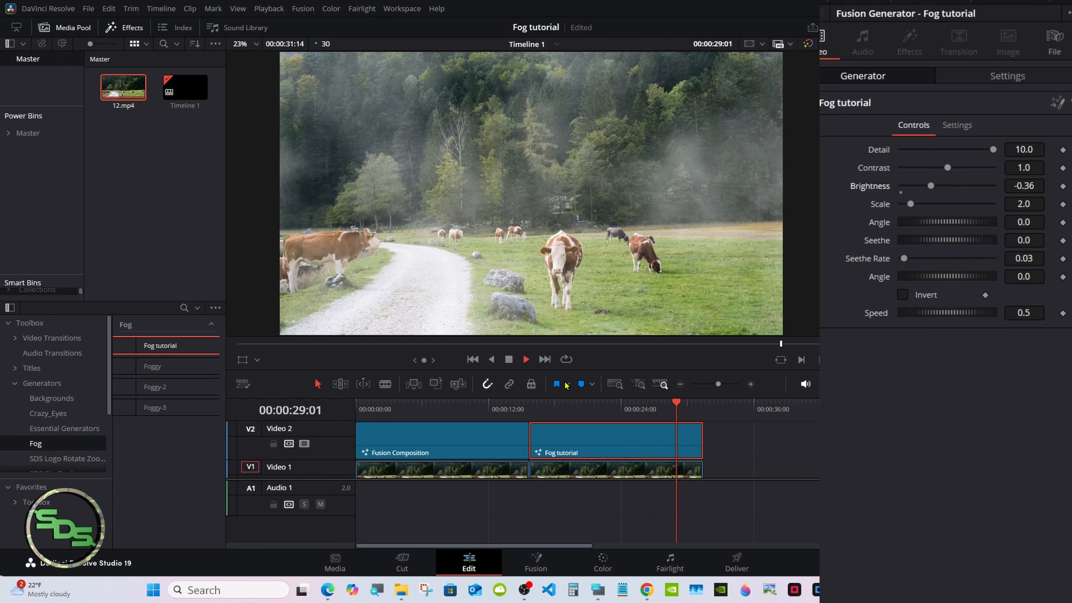
click(532, 405)
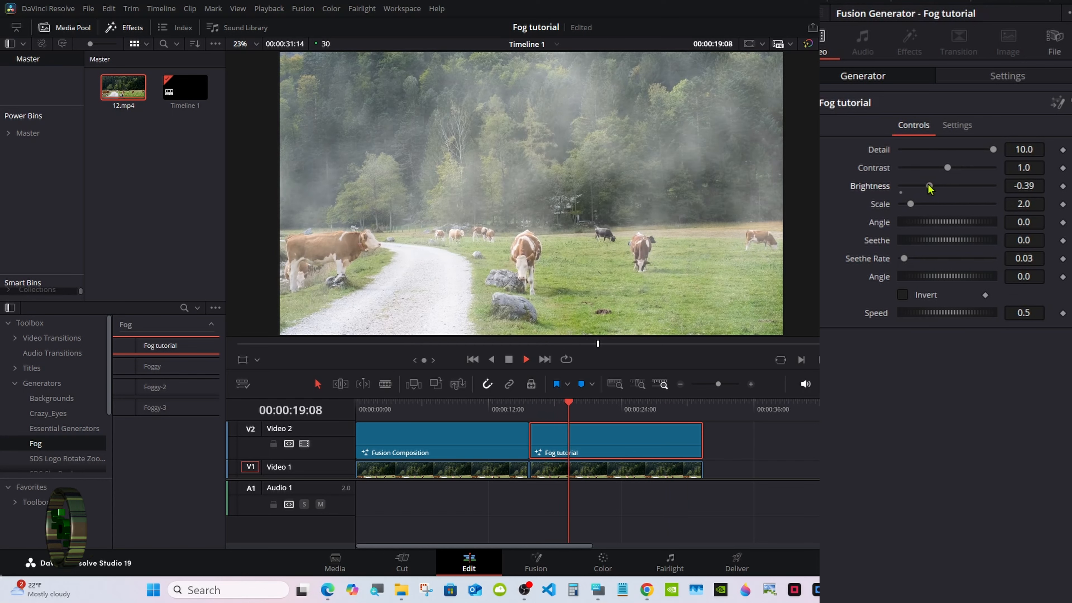
drag(931, 186, 919, 188)
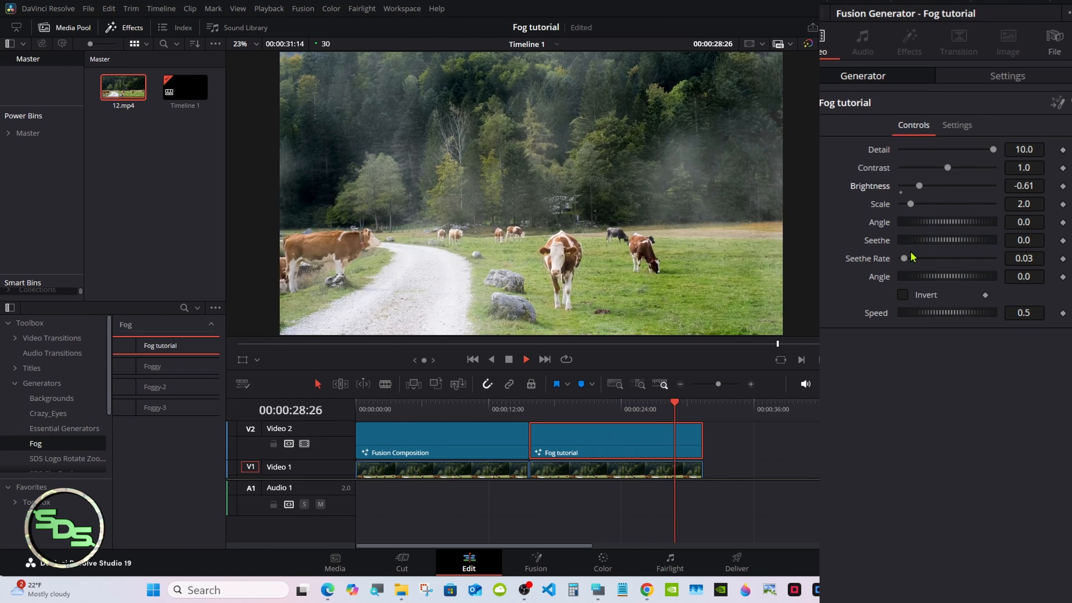
- Raise Seethe Rate to 0.03 and rotate the Angle to 44.3, replaying the fog
drag(908, 254, 909, 258)
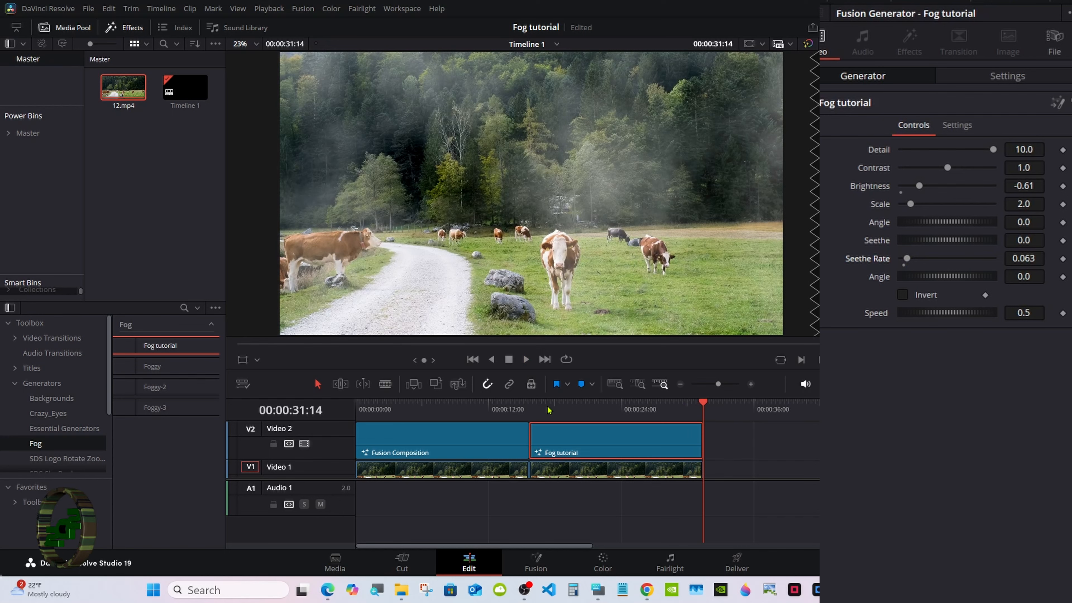
click(536, 408)
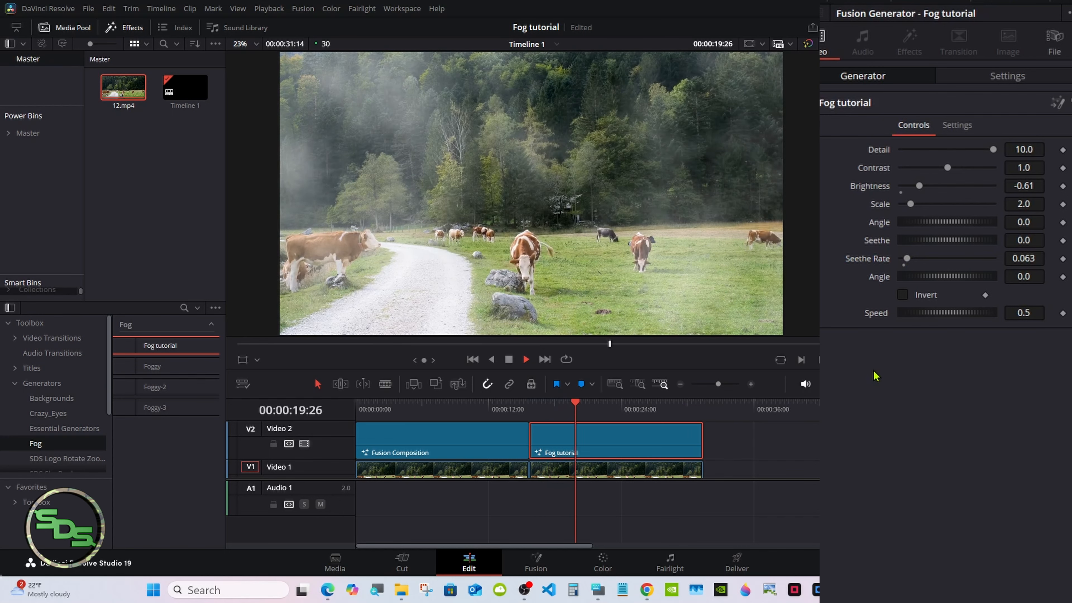
drag(906, 259, 907, 259)
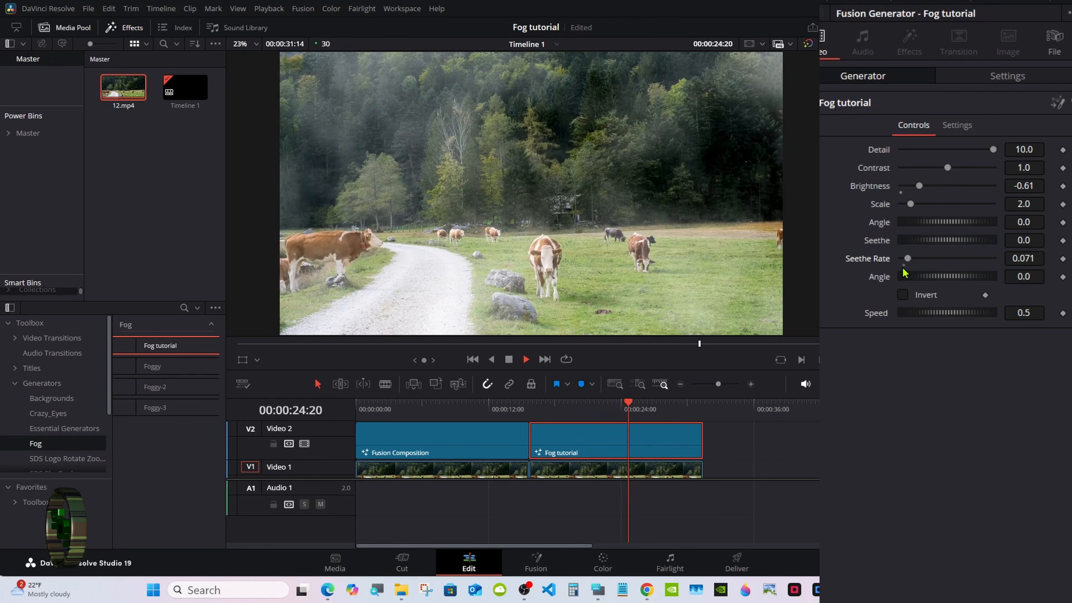
drag(926, 276, 953, 277)
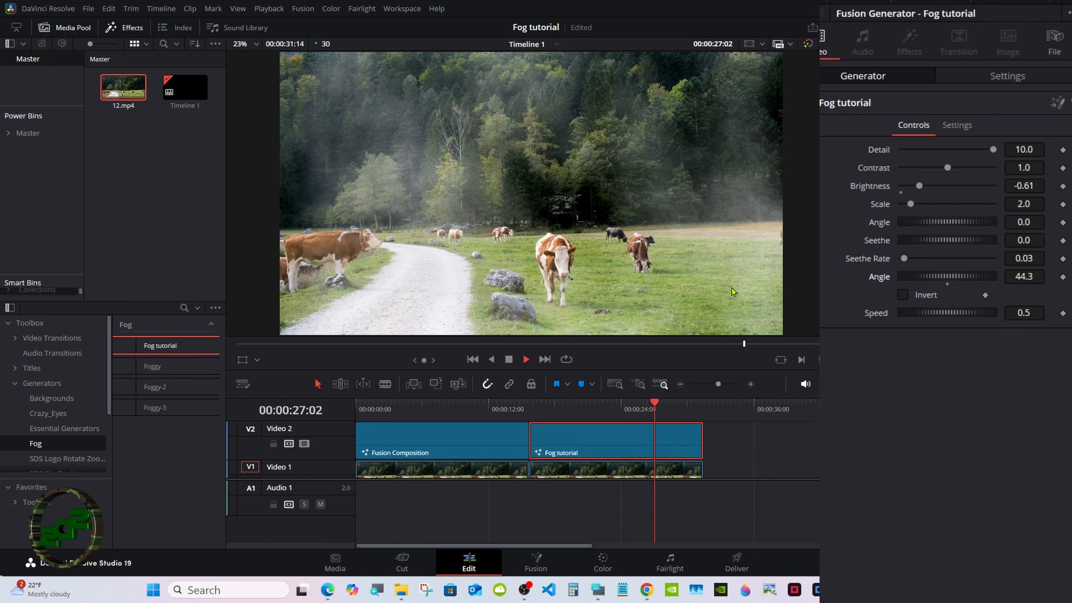
click(537, 404)
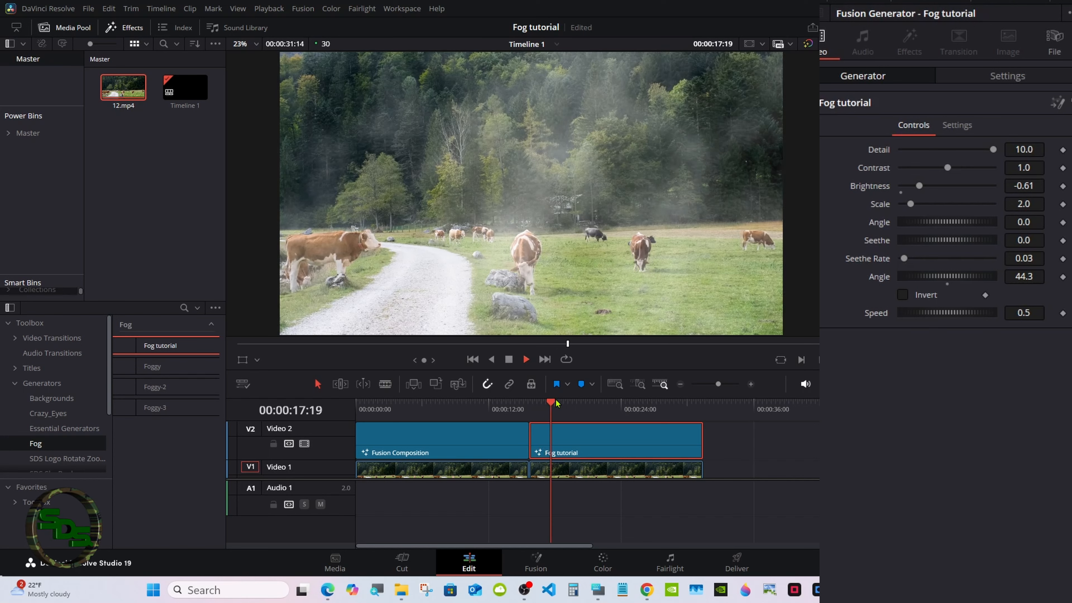
- Reset Angle to 0, set Speed to 1.457, and turn on Invert
click(947, 284)
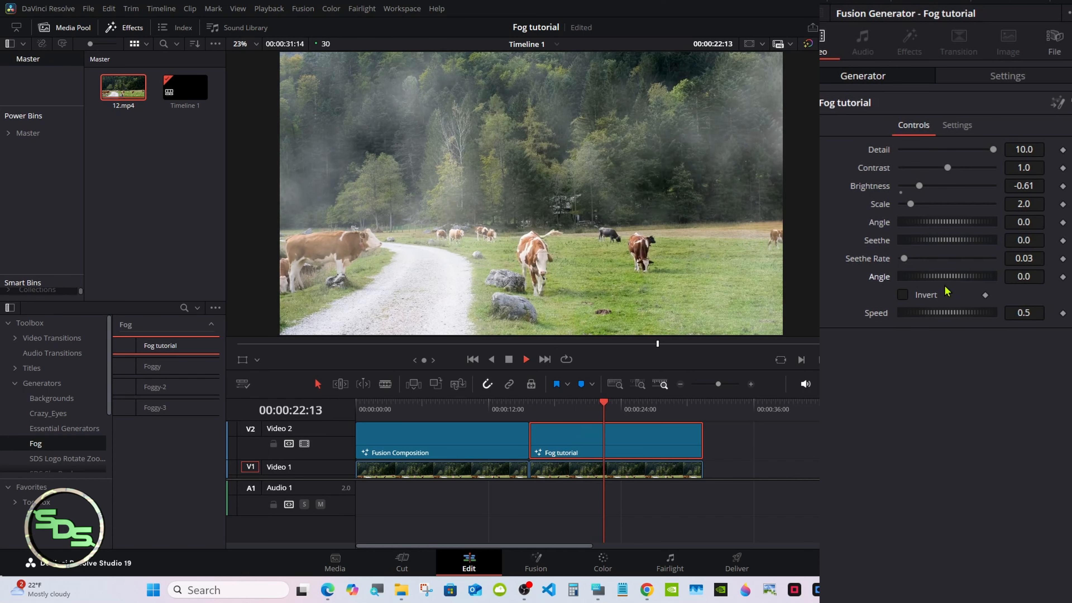
drag(928, 313, 958, 314)
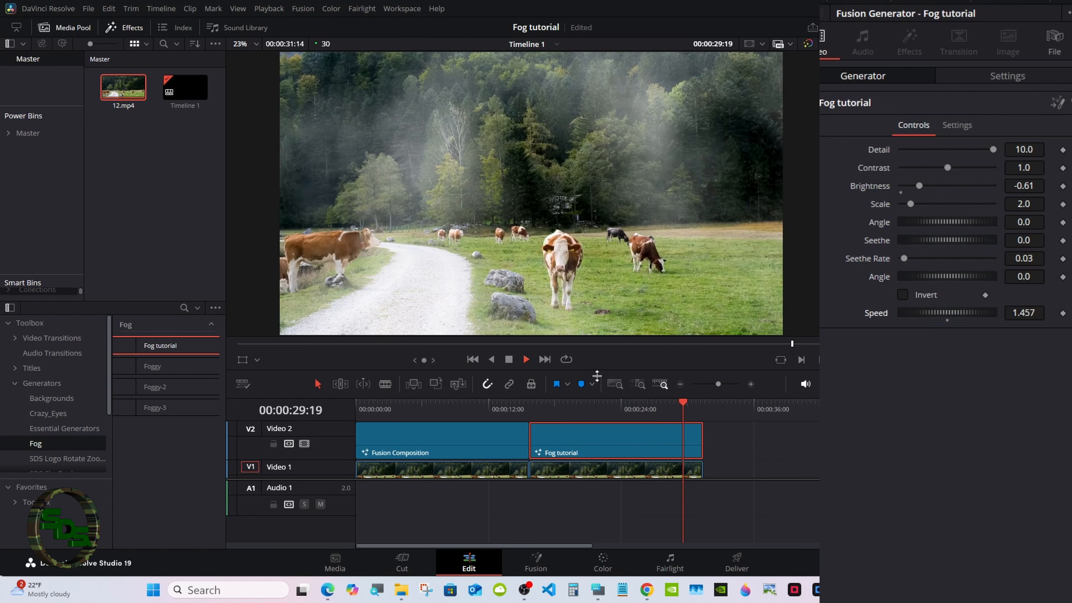
click(541, 408)
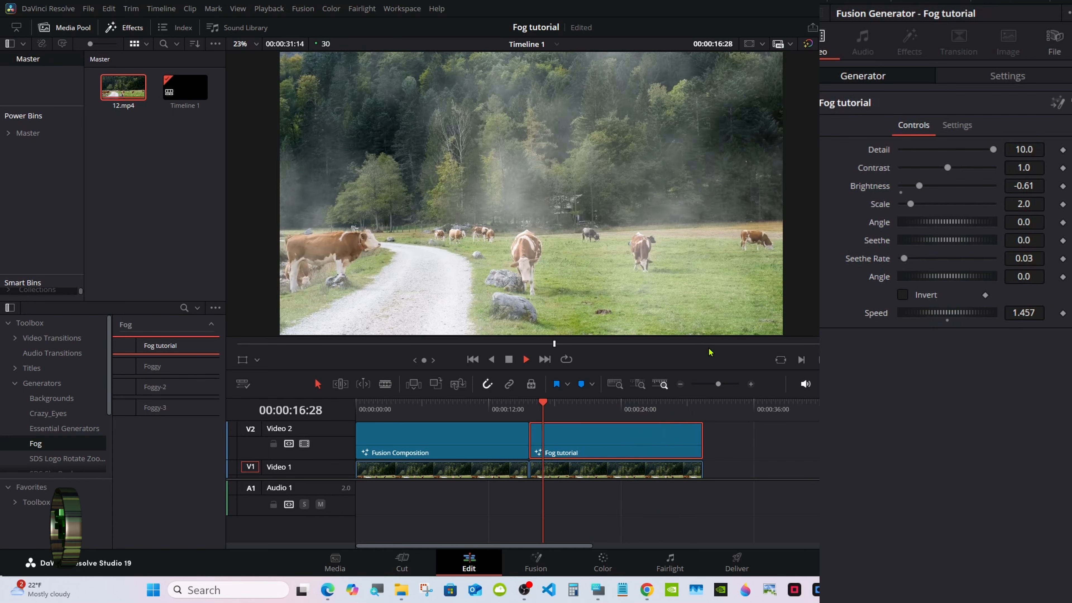
click(901, 295)
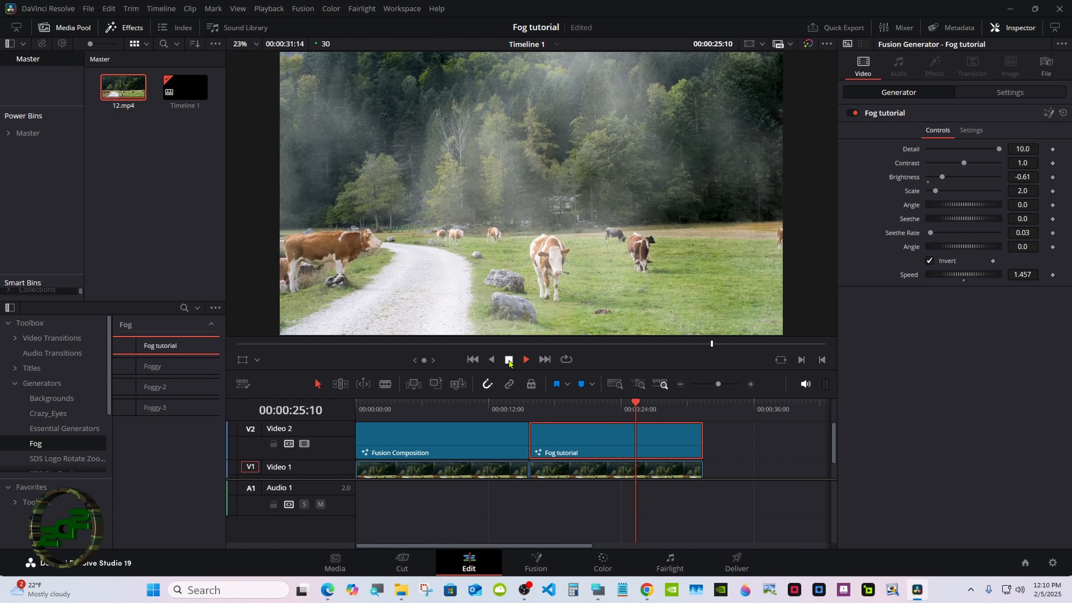
- Enlarge the viewer and replay the fogged cow-pasture timeline from its first frame
click(359, 406)
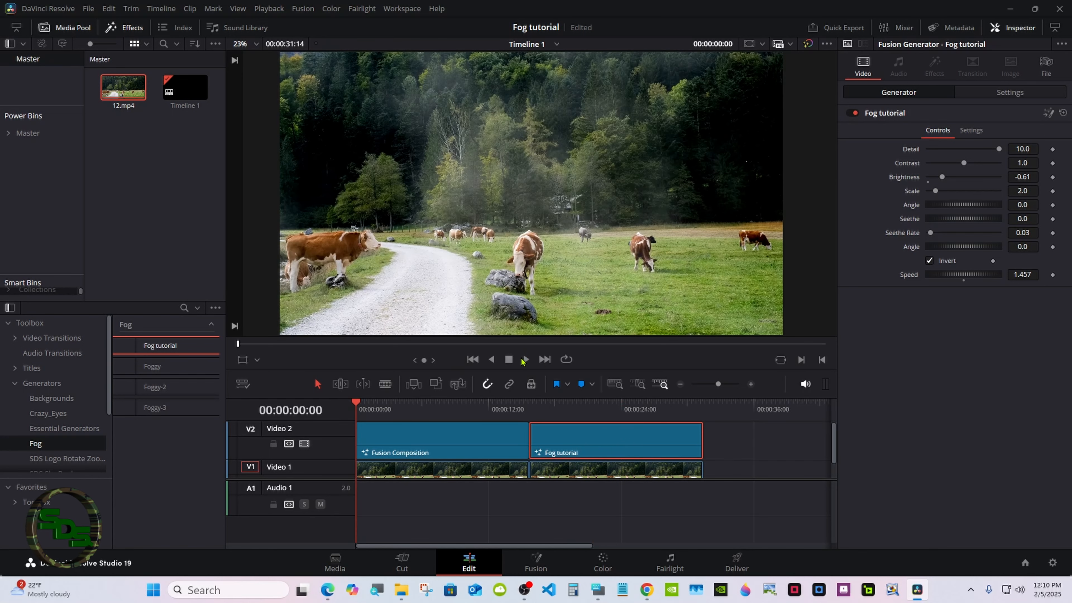
click(526, 360)
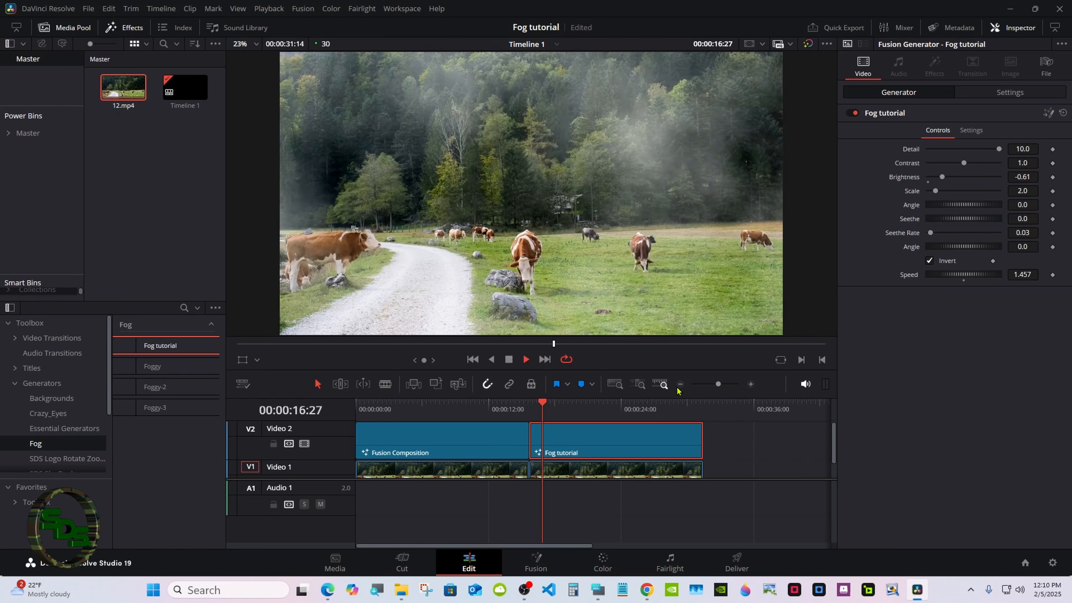
drag(614, 401, 614, 445)
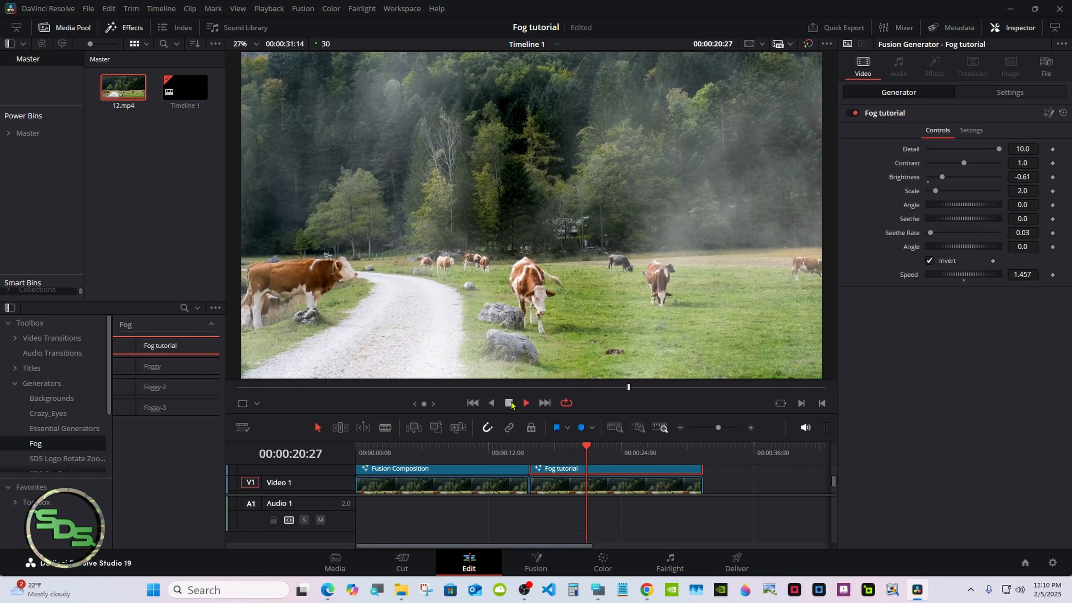
click(377, 449)
click(472, 405)
click(529, 404)
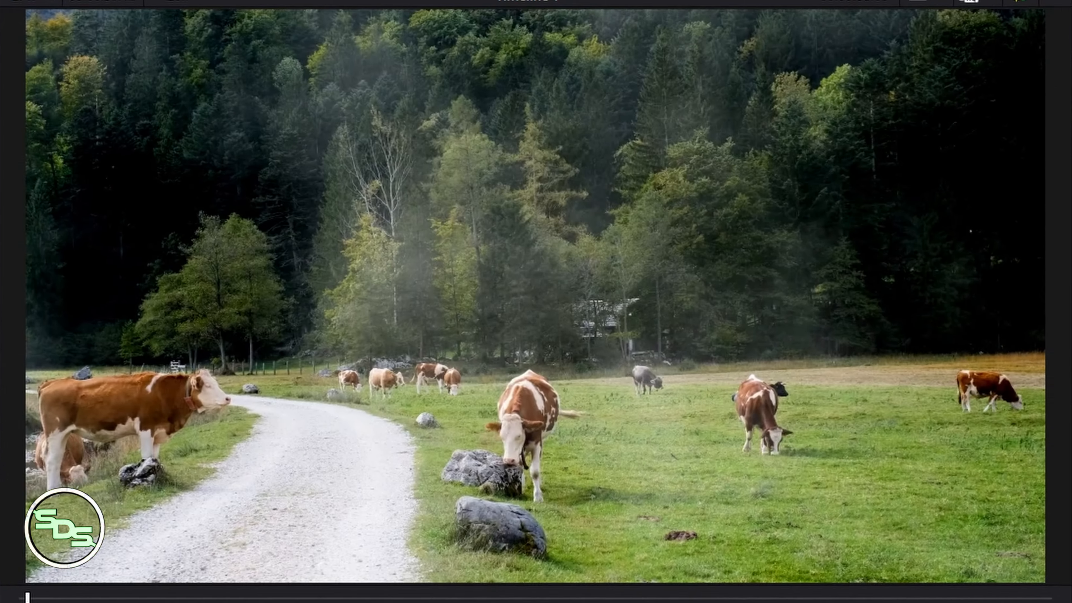